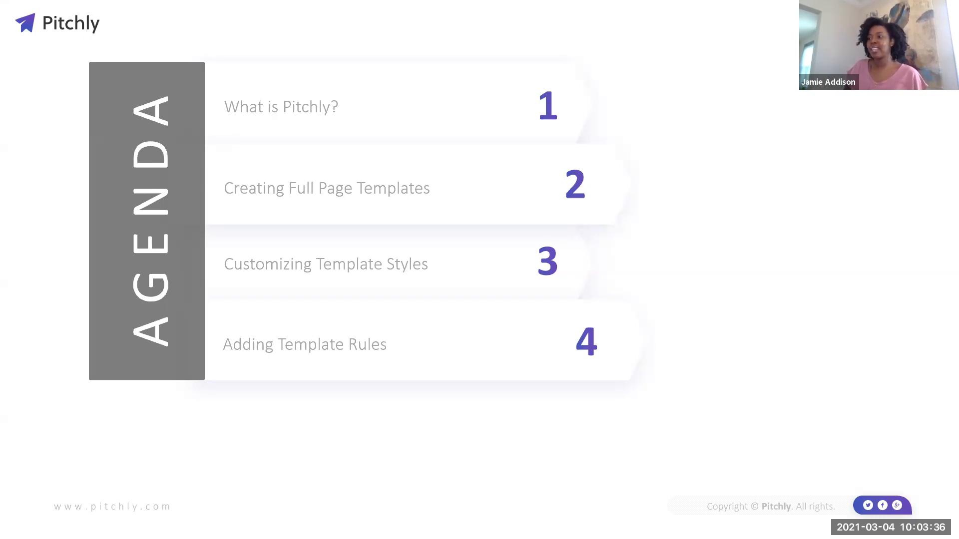
{"action": "key", "text": "Right"}
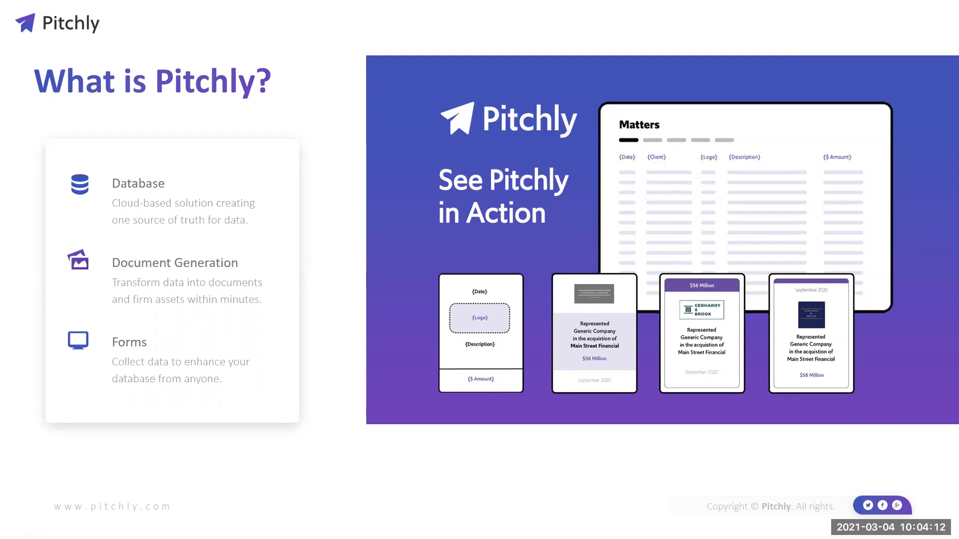
Step: Switch to Pitchly in the browser and open the M&A Case Study w/Accolades (PP) template from the Case Studies document templates
{"action": "key", "text": "alt+Tab"}
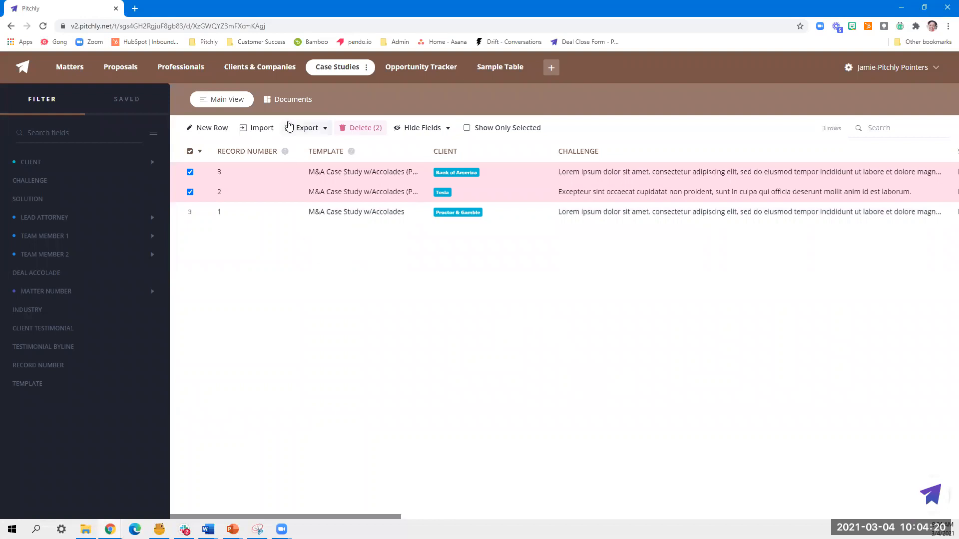
{"action": "left_click", "coordinate": [290, 99]}
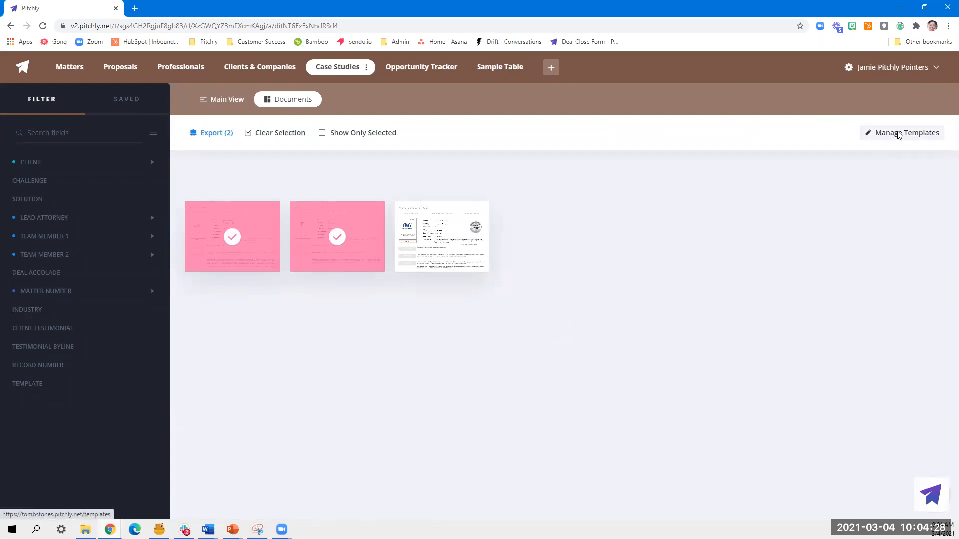
{"action": "left_click", "coordinate": [897, 136]}
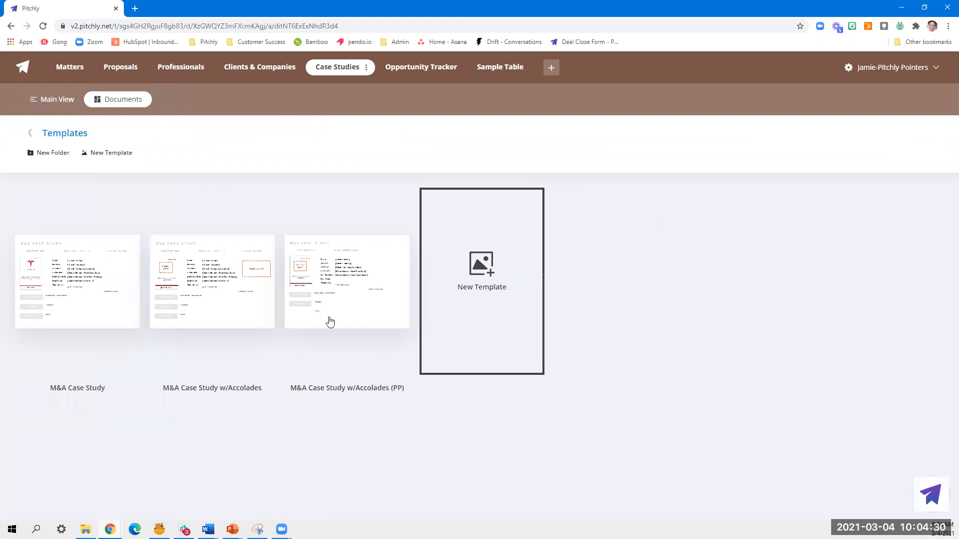
{"action": "left_click", "coordinate": [365, 300]}
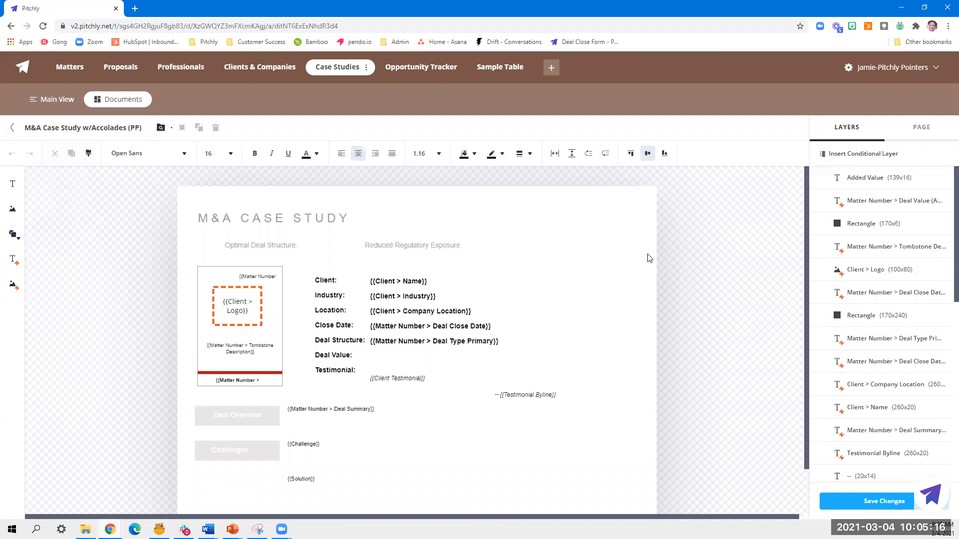
Step: Review the preset page dimensions available for the template, from 300 x 450 through to the custom option
{"action": "left_click", "coordinate": [923, 133]}
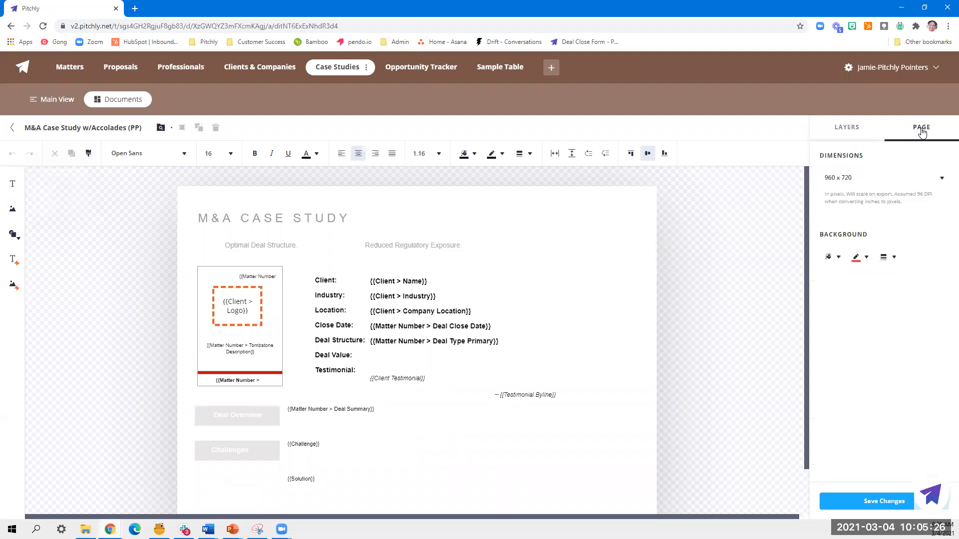
{"action": "left_click", "coordinate": [916, 180]}
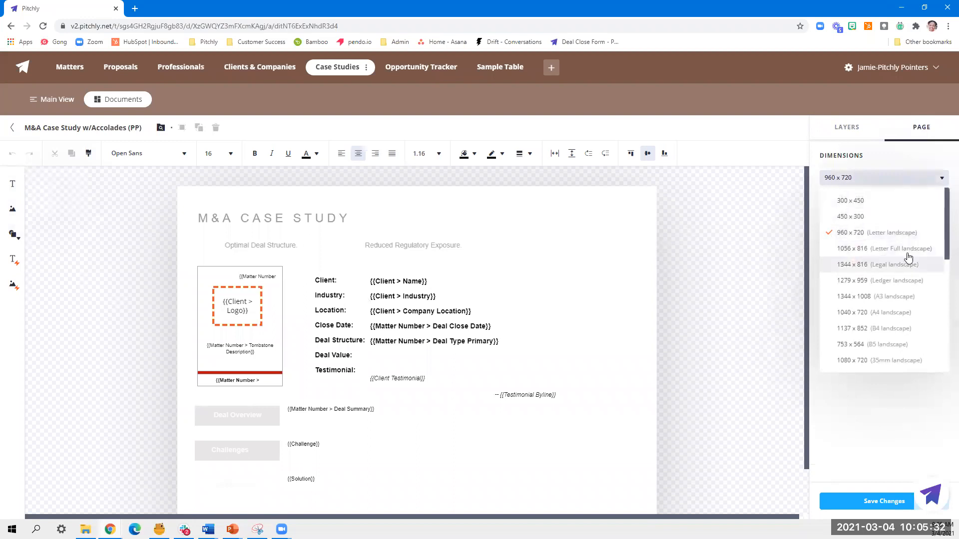
{"action": "scroll", "coordinate": [909, 252], "scroll_direction": "down", "scroll_amount": 3}
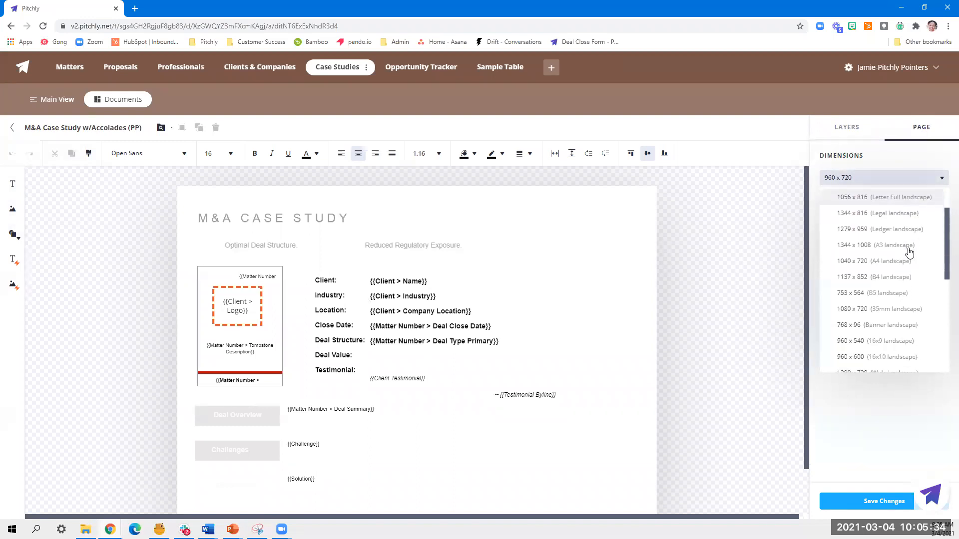
{"action": "scroll", "coordinate": [909, 252], "scroll_direction": "down", "scroll_amount": 8}
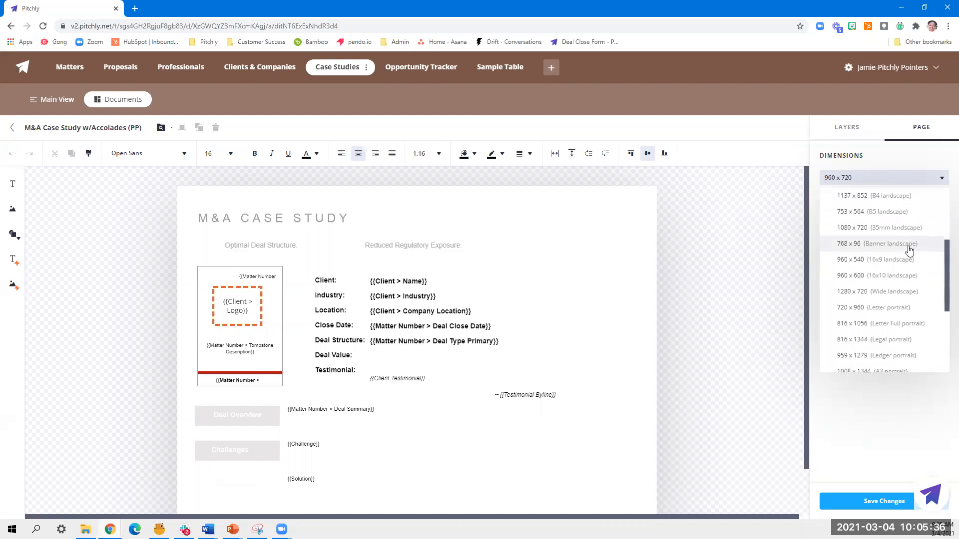
{"action": "scroll", "coordinate": [909, 252], "scroll_direction": "down", "scroll_amount": 3}
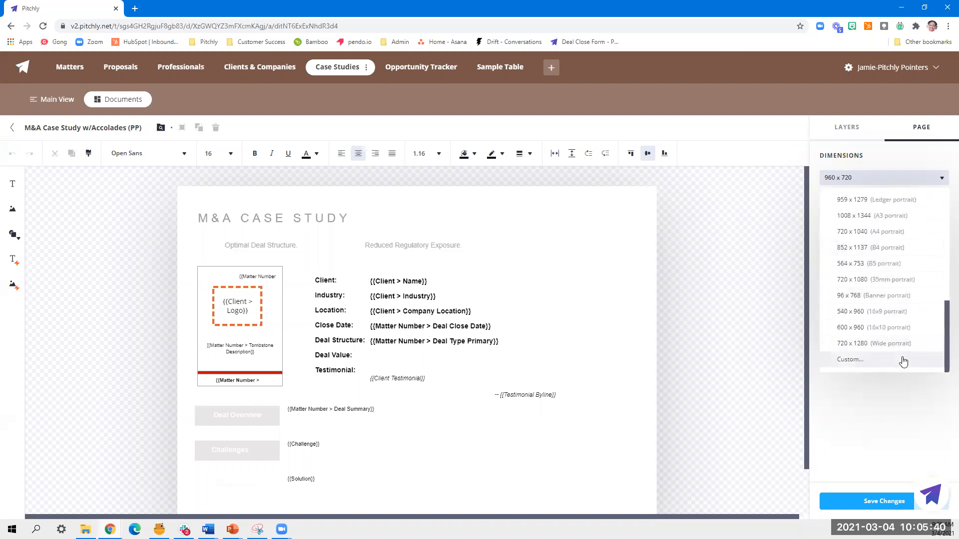
{"action": "scroll", "coordinate": [905, 355], "scroll_direction": "up", "scroll_amount": 10}
{"action": "scroll", "coordinate": [905, 340], "scroll_direction": "up", "scroll_amount": 3}
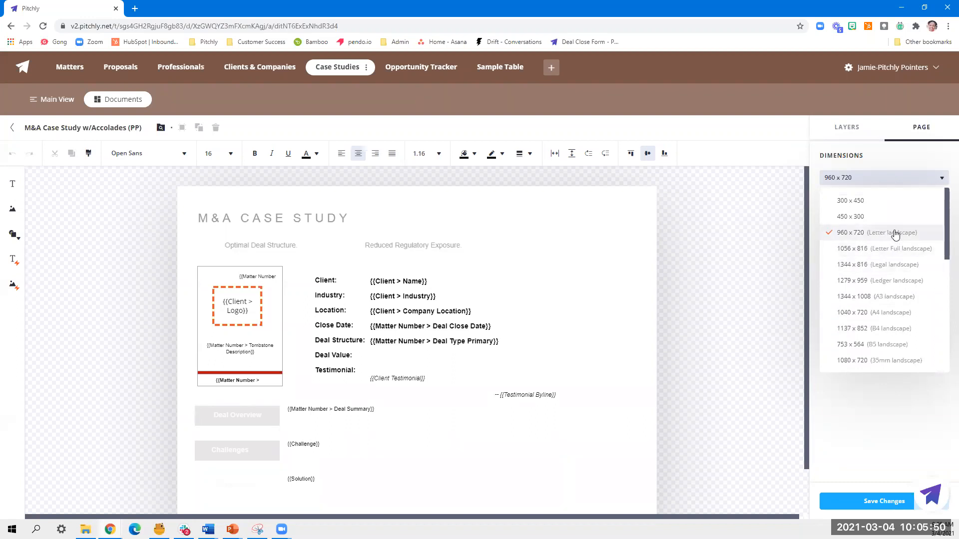
Step: Try the 300 x 450 page size on the template and restore 960 x 720 (Letter landscape)
{"action": "left_click", "coordinate": [891, 204]}
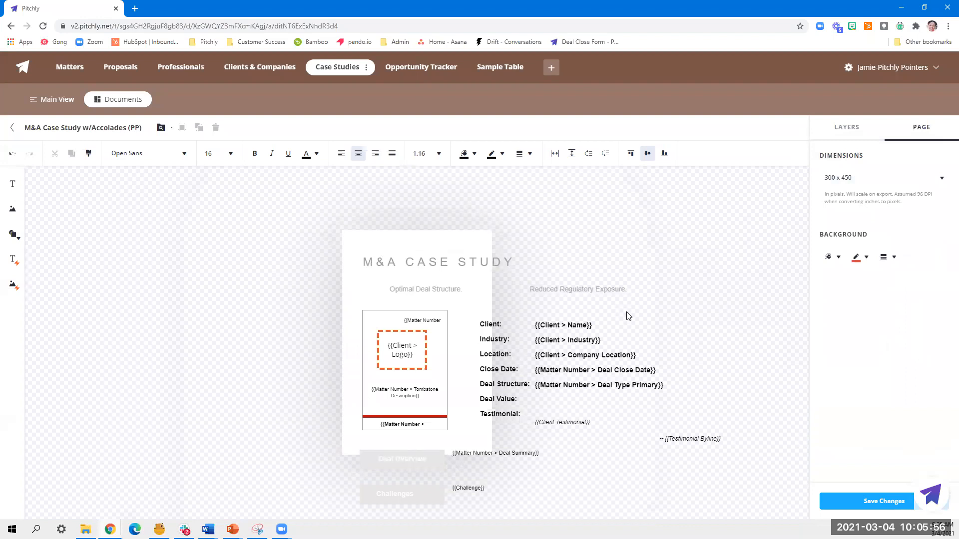
{"action": "left_click", "coordinate": [940, 178]}
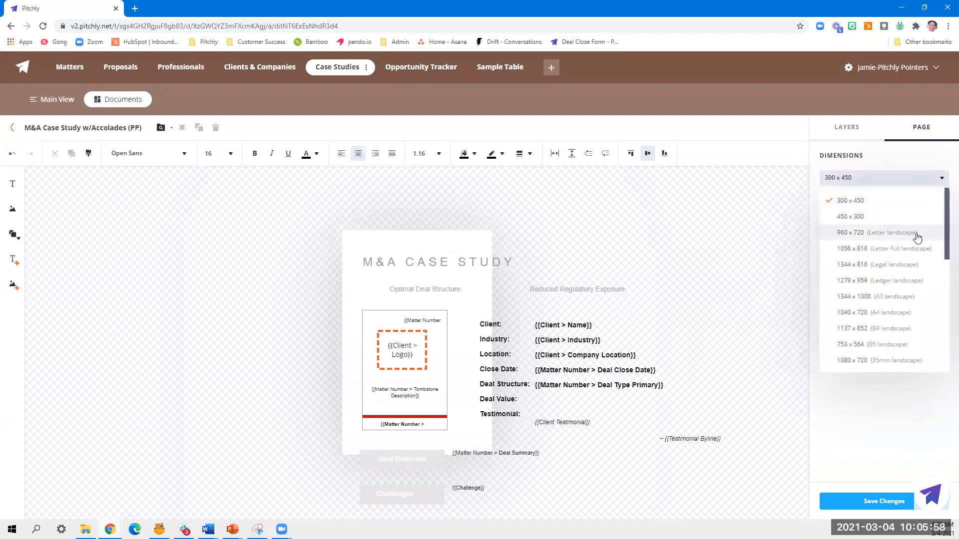
{"action": "left_click", "coordinate": [918, 233]}
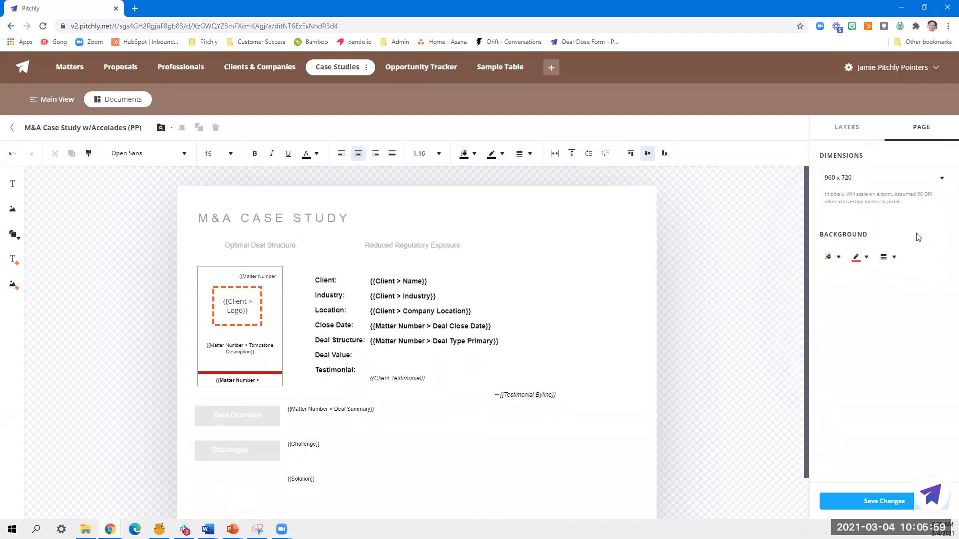
{"action": "left_click", "coordinate": [920, 181]}
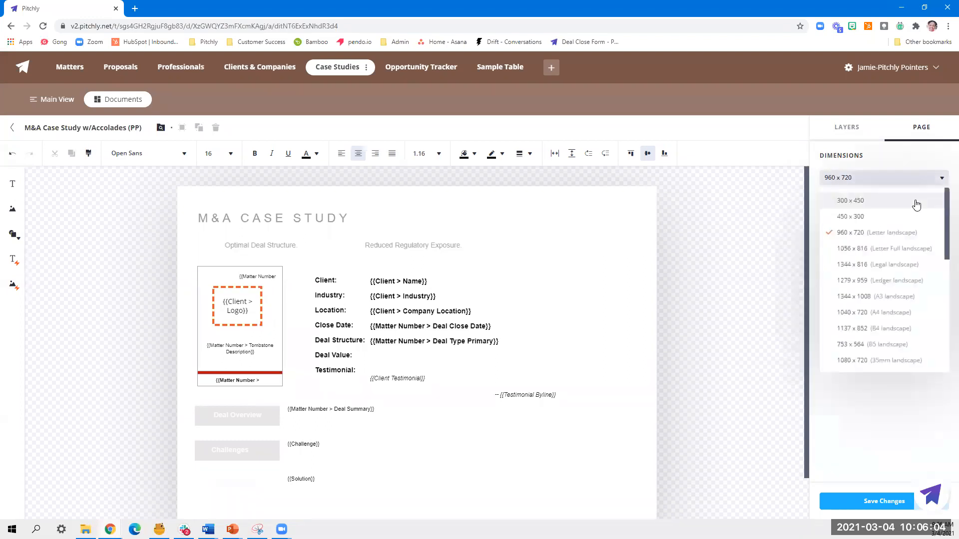
{"action": "left_click", "coordinate": [917, 202]}
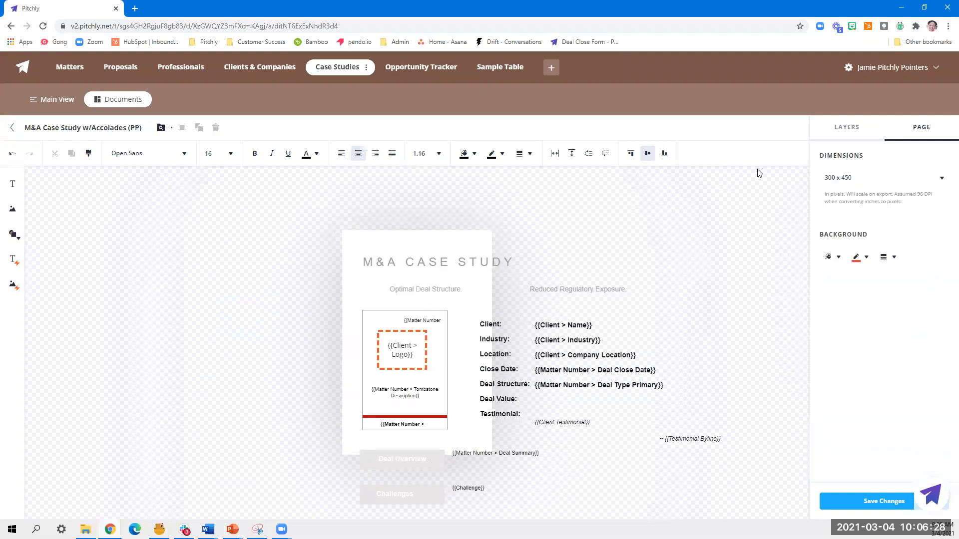
{"action": "left_click", "coordinate": [937, 178]}
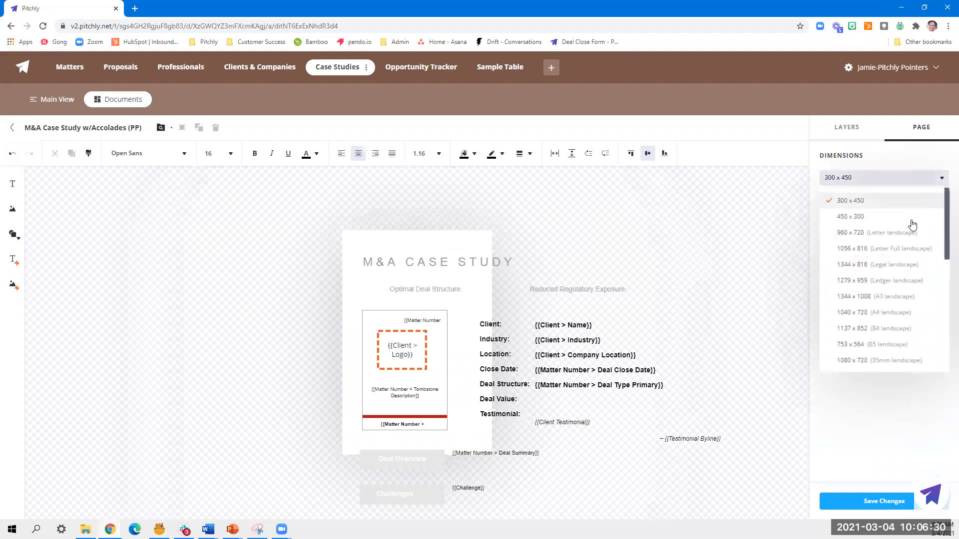
{"action": "left_click", "coordinate": [911, 239]}
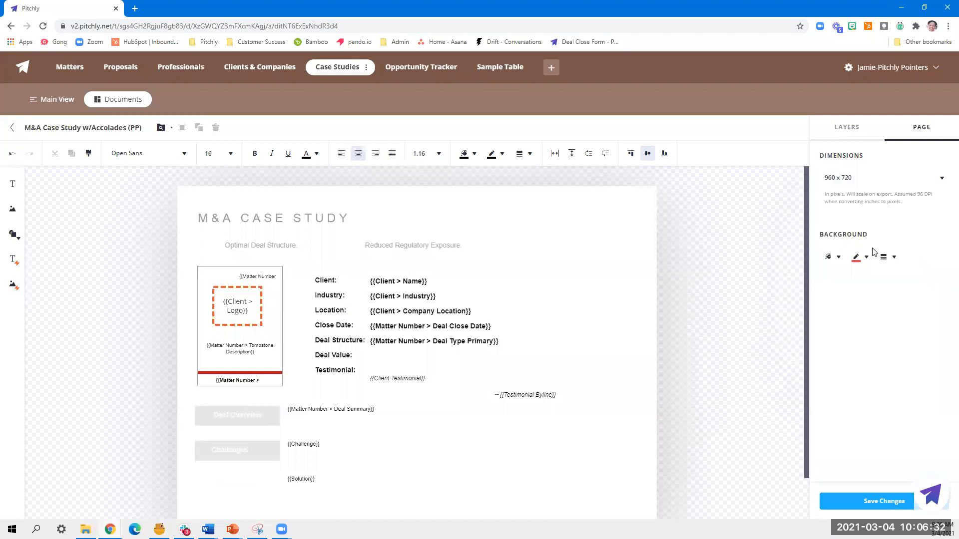
Step: Look at the fill colour and border colour choices for the page background
{"action": "left_click", "coordinate": [838, 259]}
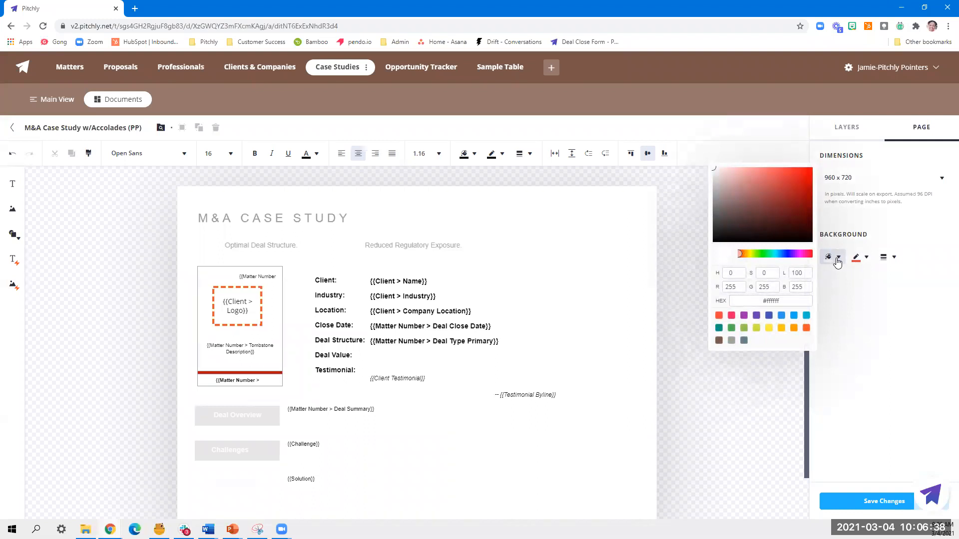
{"action": "left_click", "coordinate": [837, 259]}
{"action": "left_click", "coordinate": [855, 261]}
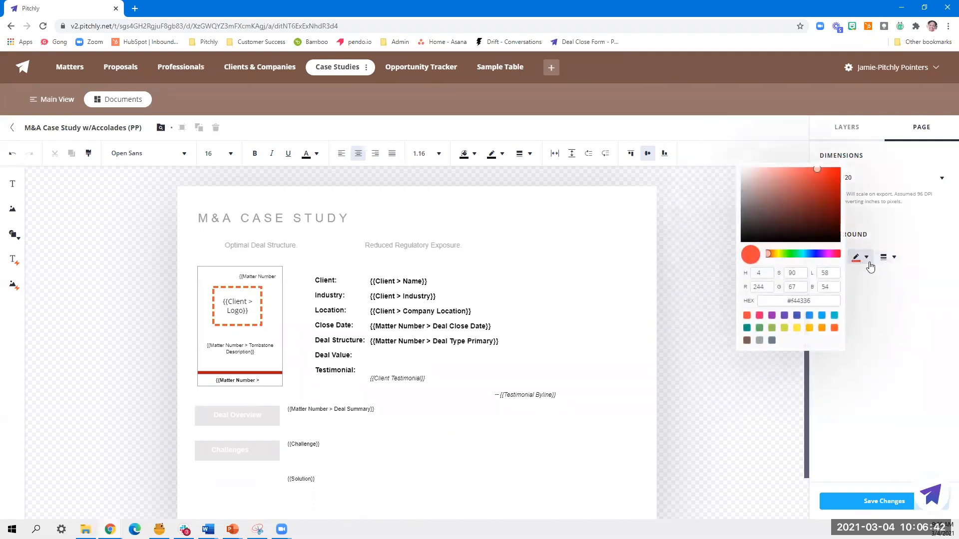
{"action": "left_click", "coordinate": [870, 267]}
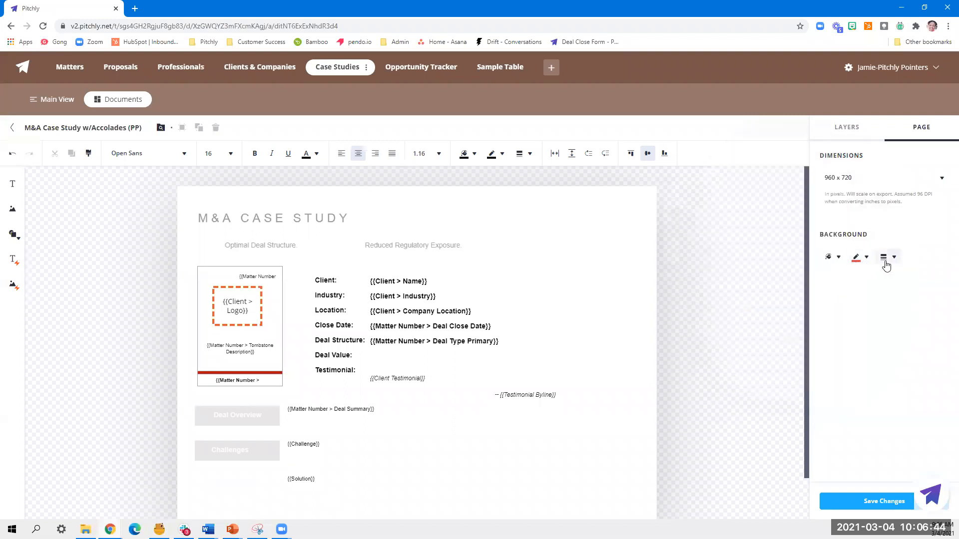
Step: Try a 3px border around the page and set the border width back to 0px
{"action": "left_click", "coordinate": [885, 257]}
{"action": "left_click", "coordinate": [856, 199]}
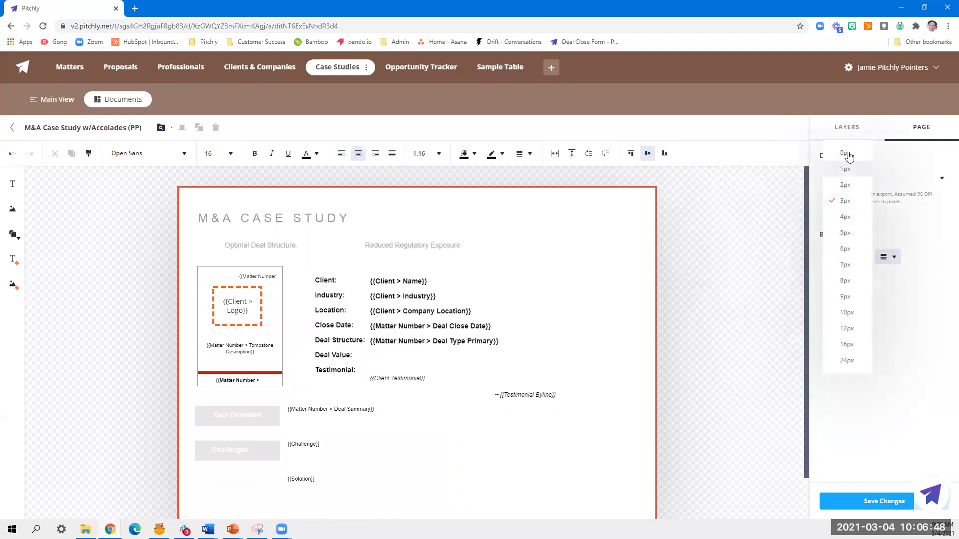
{"action": "left_click", "coordinate": [845, 152]}
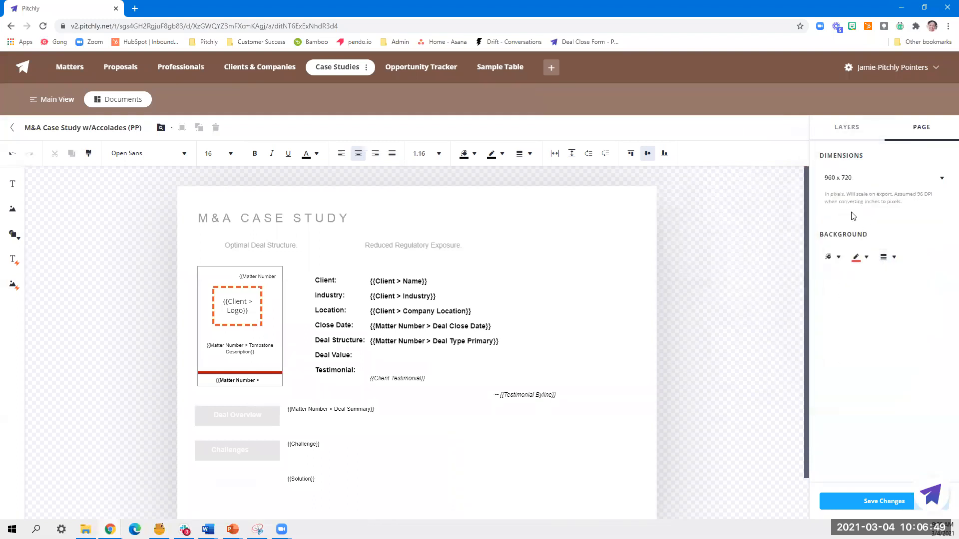
Step: Examine the template's layers from Added Value down to Deal Close Date, identifying where each element sits on the page
{"action": "left_click", "coordinate": [847, 128]}
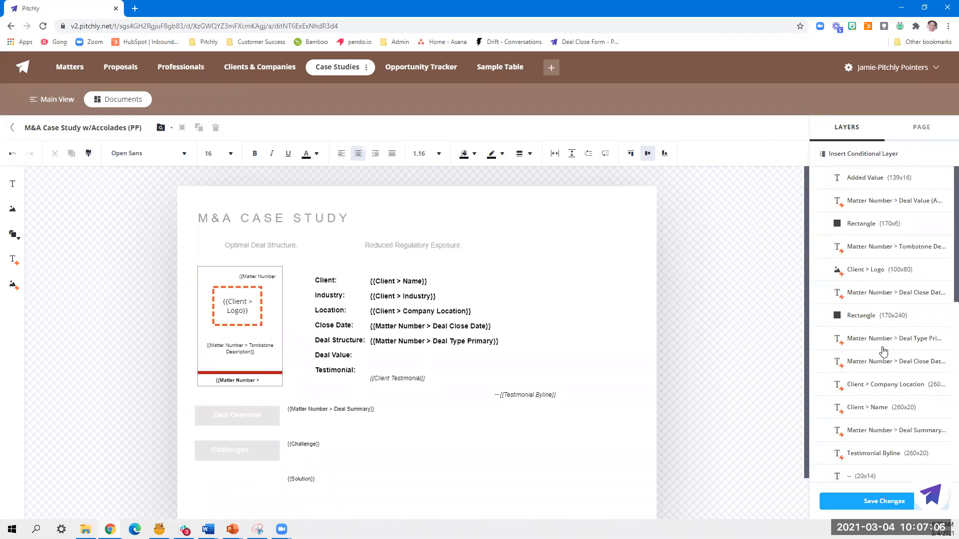
{"action": "left_click", "coordinate": [883, 183]}
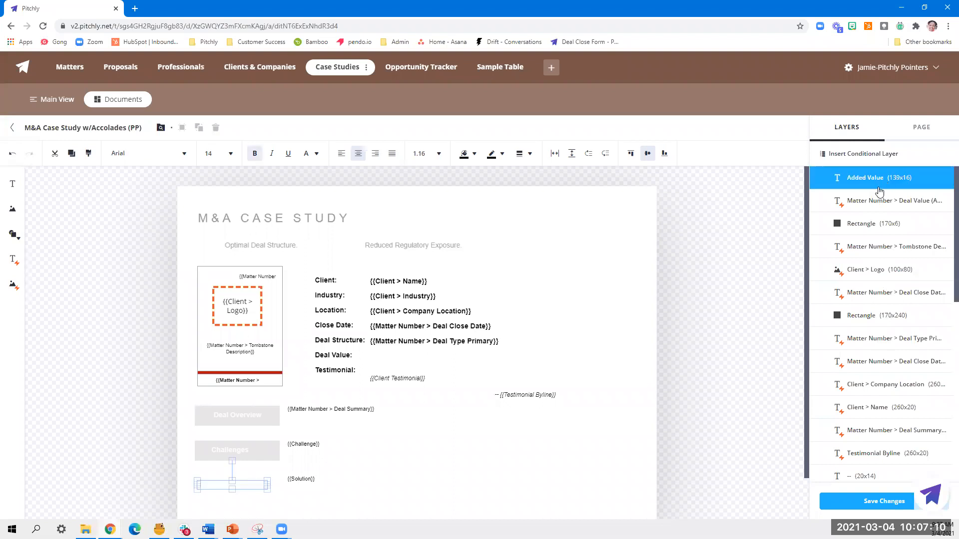
{"action": "left_click", "coordinate": [875, 202]}
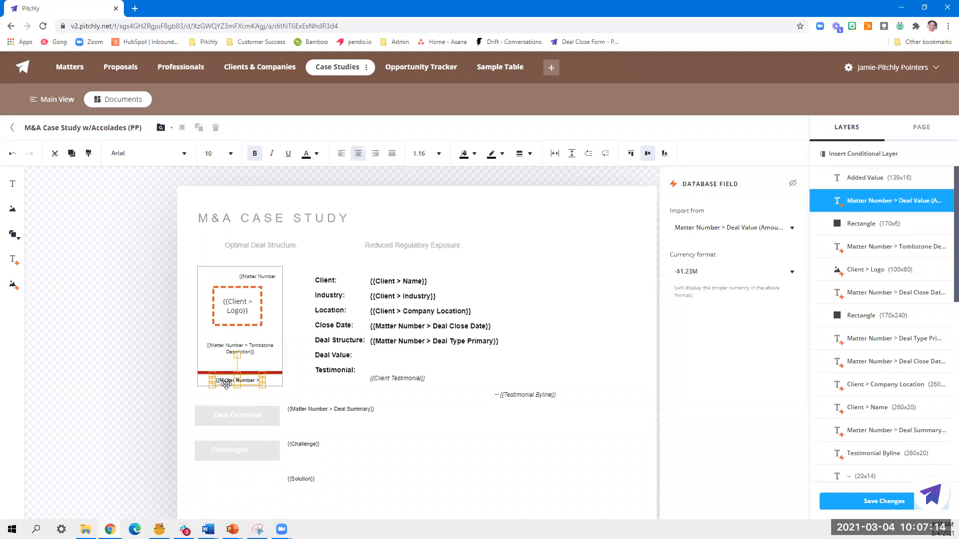
{"action": "left_click", "coordinate": [860, 228]}
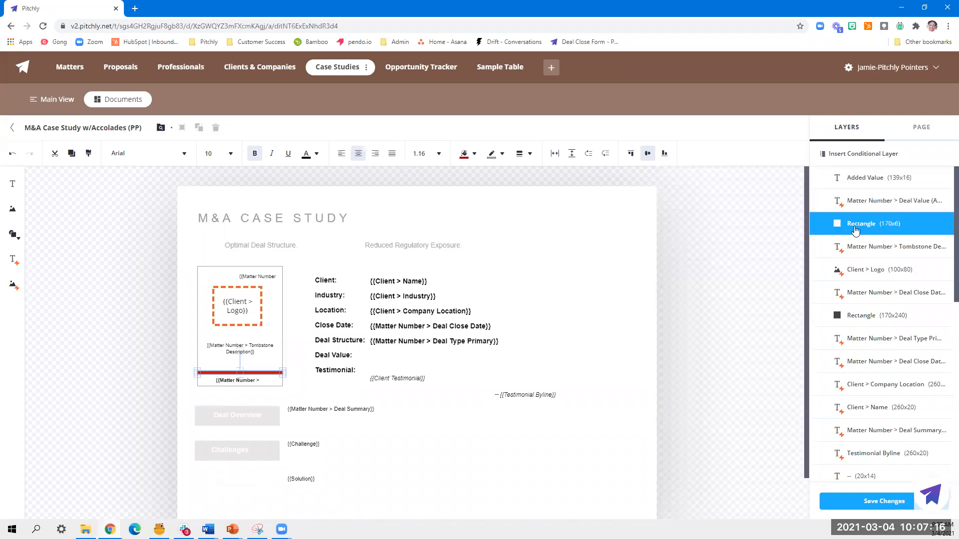
{"action": "left_click", "coordinate": [855, 250]}
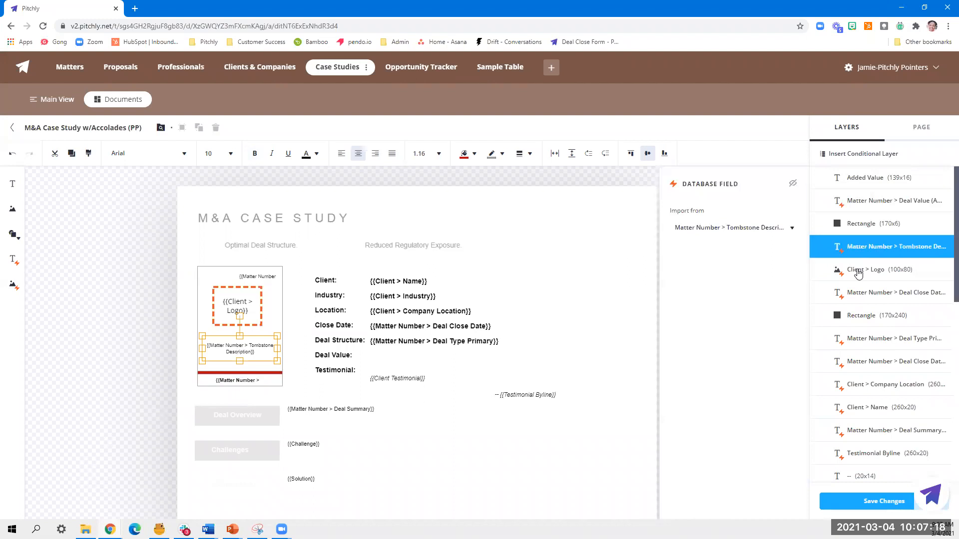
{"action": "left_click", "coordinate": [857, 272]}
{"action": "left_click", "coordinate": [855, 288]}
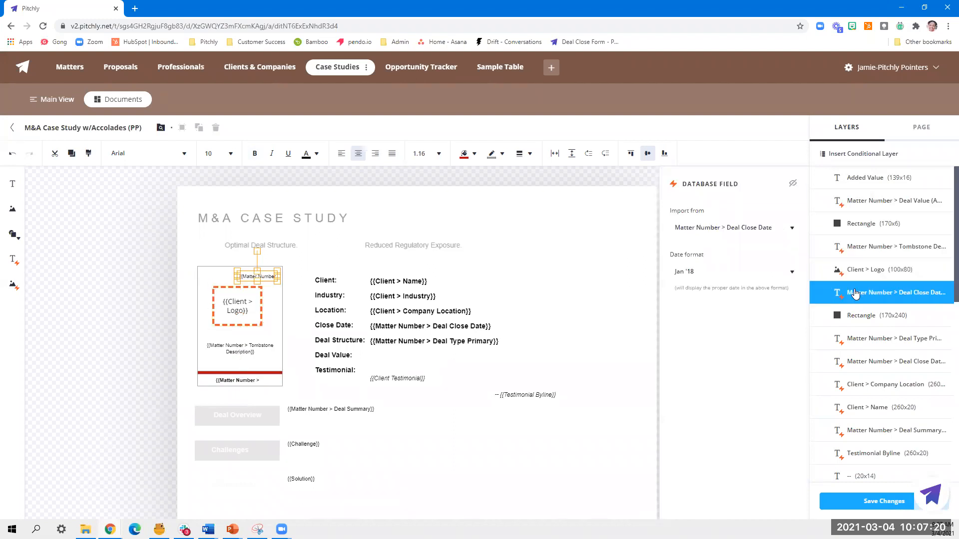
{"action": "left_click", "coordinate": [873, 180]}
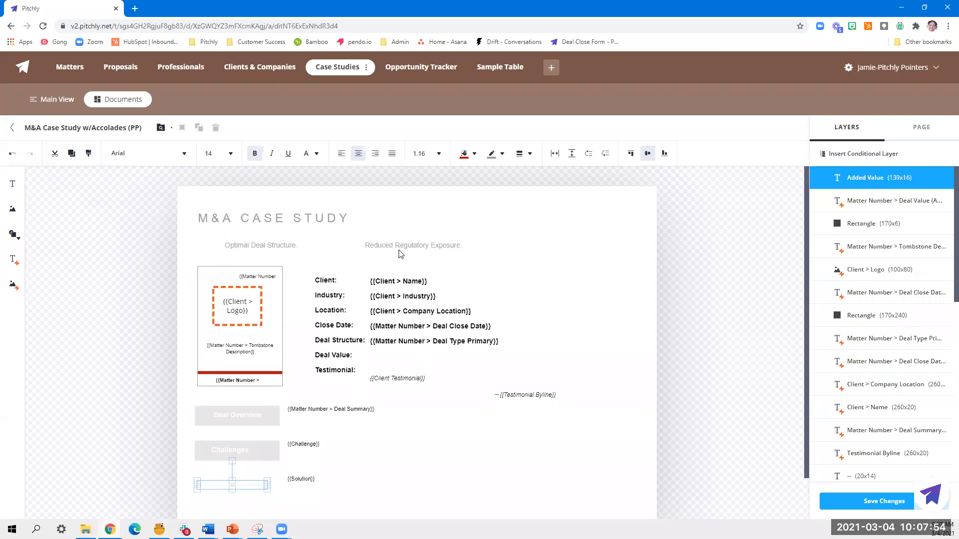
Step: Add a static text box above the M&A Case Study title and delete it again
{"action": "left_click", "coordinate": [12, 184]}
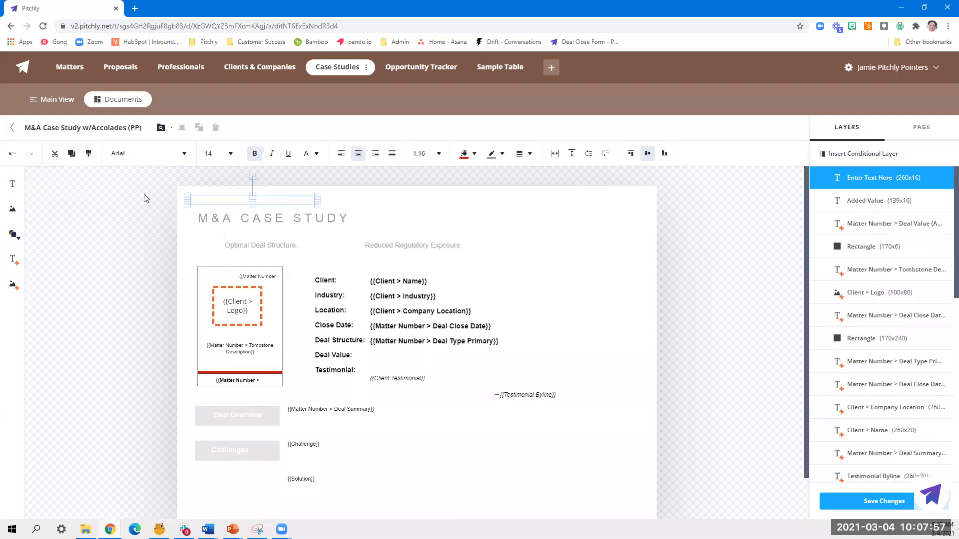
{"action": "double_click", "coordinate": [228, 202]}
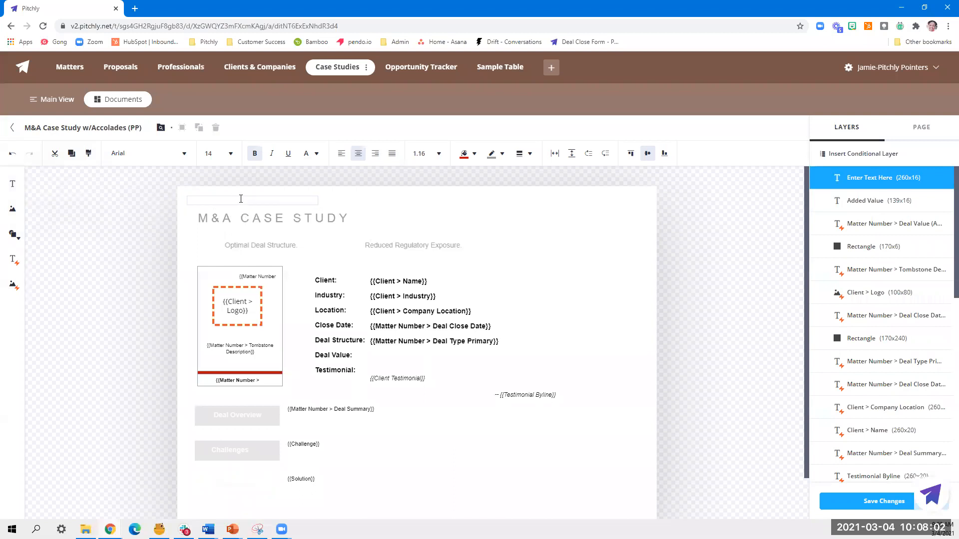
{"action": "left_click", "coordinate": [390, 216]}
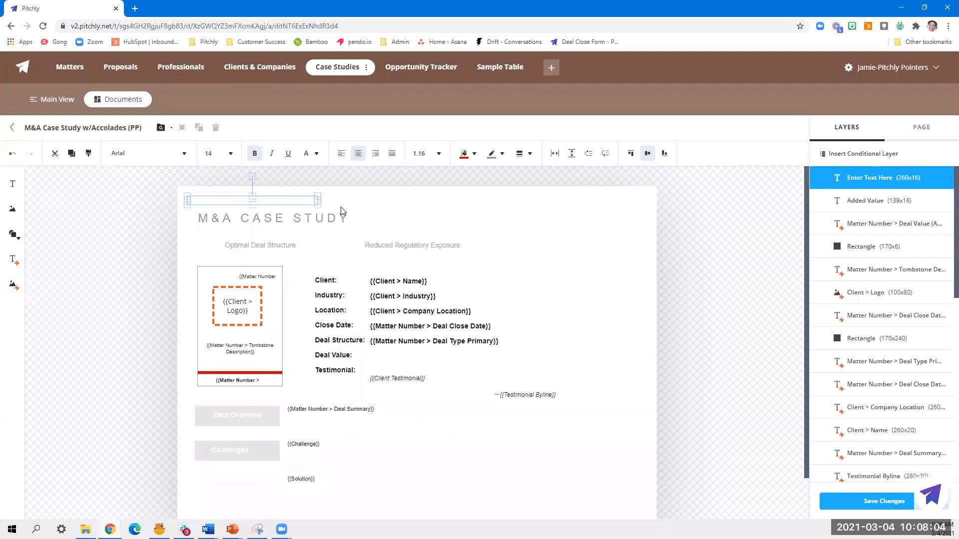
{"action": "double_click", "coordinate": [310, 200]}
{"action": "left_click", "coordinate": [318, 202]}
{"action": "key", "text": "Delete"}
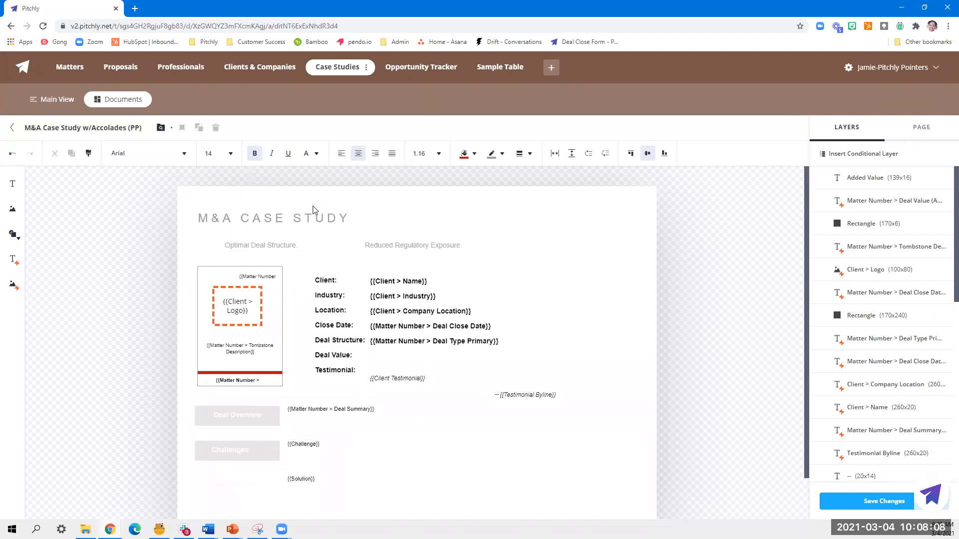
Step: Try a new static text box to the right of the Reduced Regulatory Exposure text and delete it again
{"action": "left_click", "coordinate": [424, 246]}
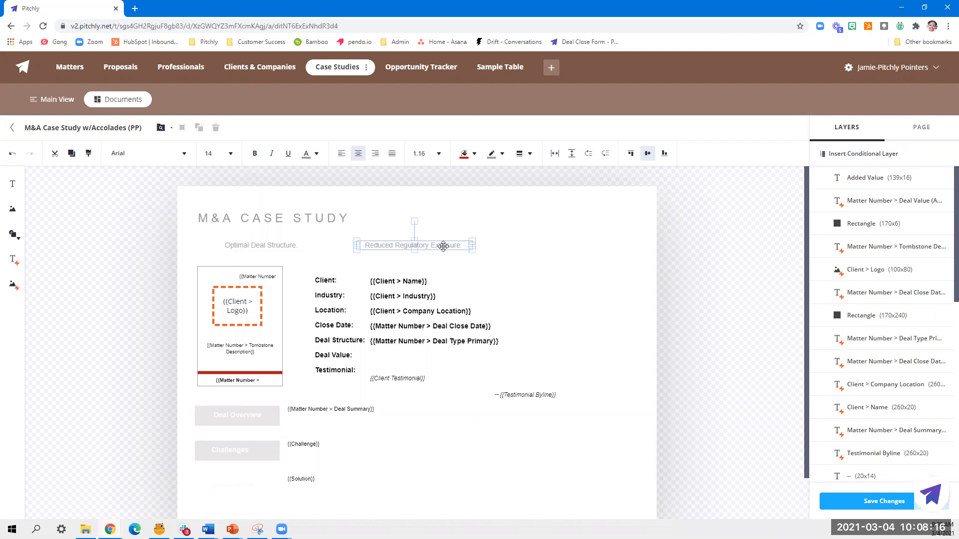
{"action": "left_click", "coordinate": [9, 183]}
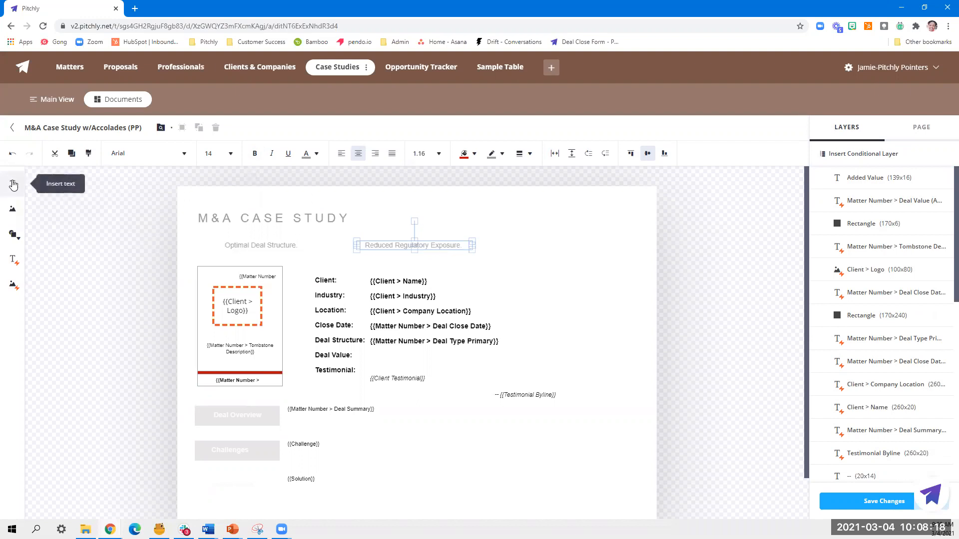
{"action": "left_click_drag", "start_coordinate": [254, 202], "coordinate": [561, 245]}
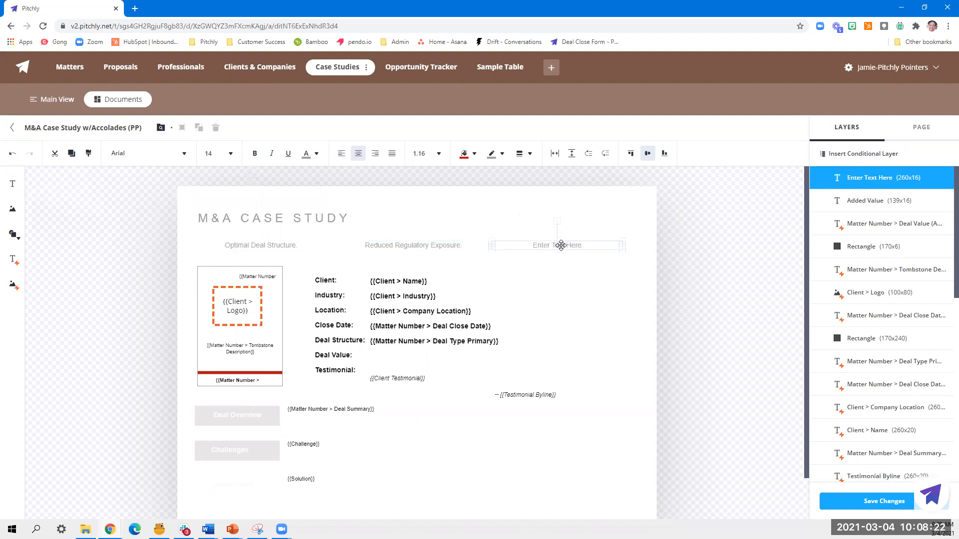
{"action": "left_click", "coordinate": [591, 251]}
{"action": "left_click", "coordinate": [594, 245]}
{"action": "key", "text": "Delete"}
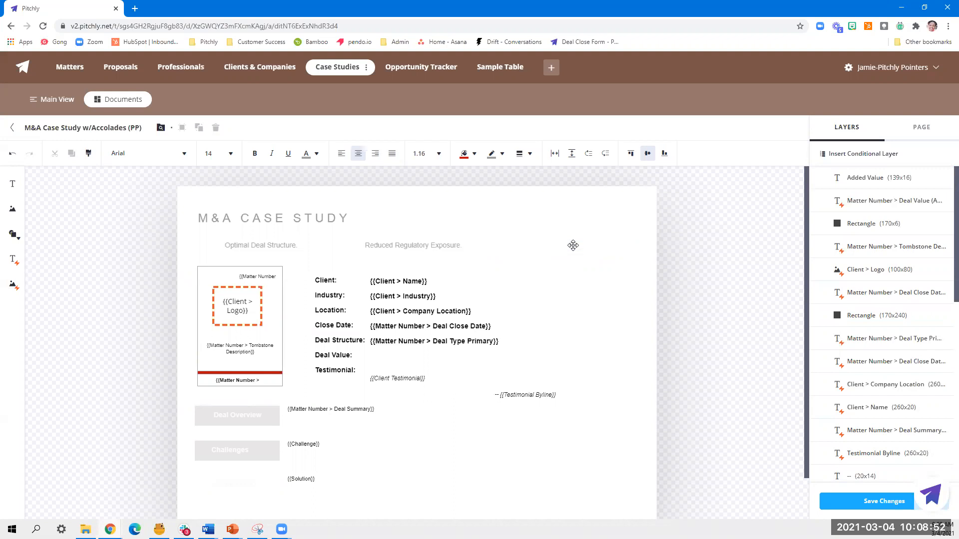
Step: Duplicate the Reduced Regulatory Exposure text box and place the copy to its right in the same row
{"action": "left_click", "coordinate": [456, 245]}
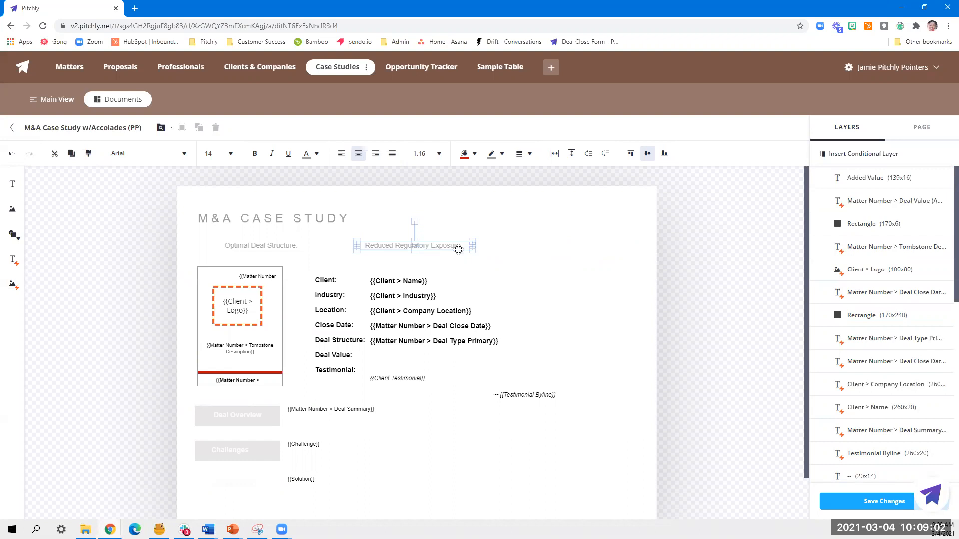
{"action": "key", "text": "ctrl+d"}
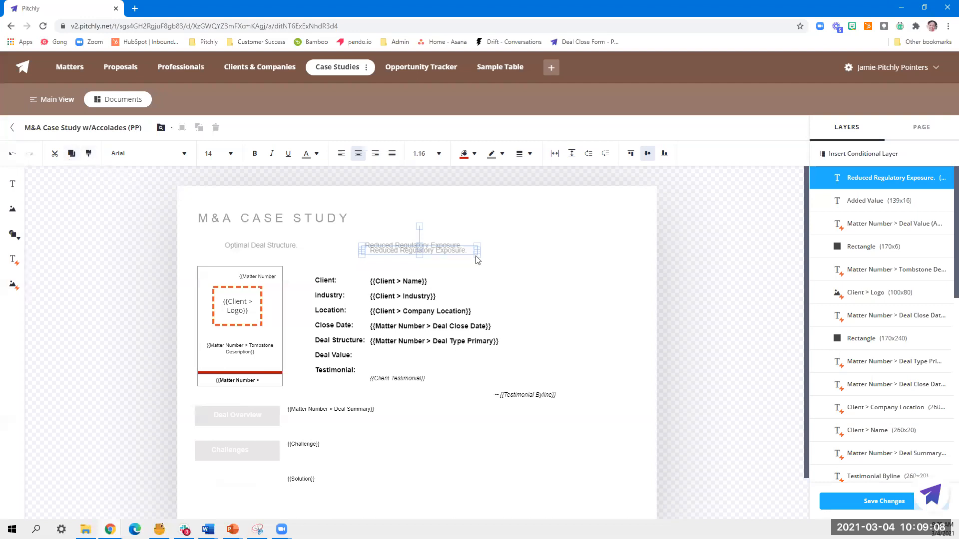
{"action": "left_click_drag", "start_coordinate": [440, 250], "coordinate": [579, 245]}
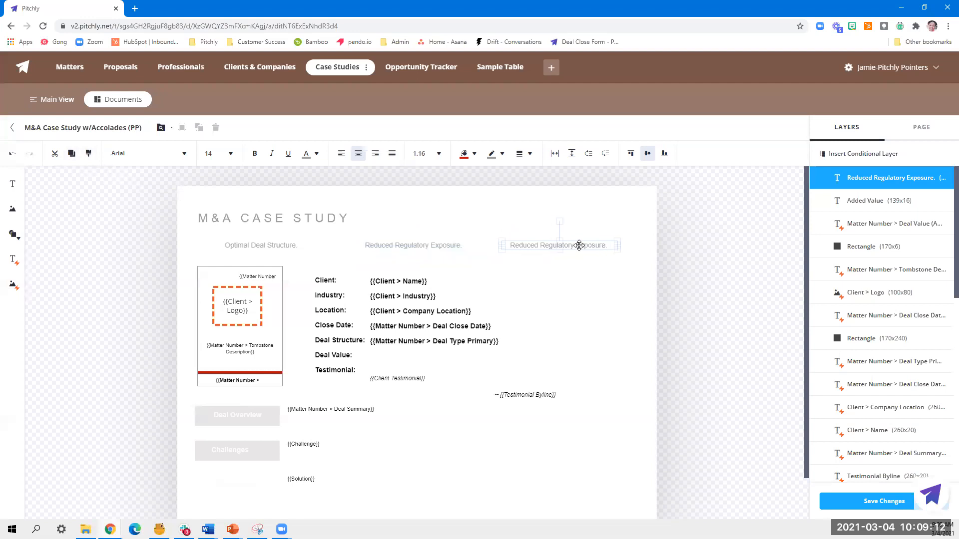
Step: Replace the copied text box's wording with "Accelerated Deal Close."
{"action": "double_click", "coordinate": [588, 246]}
{"action": "left_click_drag", "start_coordinate": [603, 246], "coordinate": [513, 245]}
{"action": "type", "text": "Deal"}
{"action": "key", "text": "BackSpace"}
{"action": "key", "text": "BackSpace"}
{"action": "key", "text": "BackSpace"}
{"action": "key", "text": "BackSpace"}
{"action": "key", "text": "BackSpace"}
{"action": "type", "text": "Accelerated Deal Close ."}
{"action": "key", "text": "Escape"}
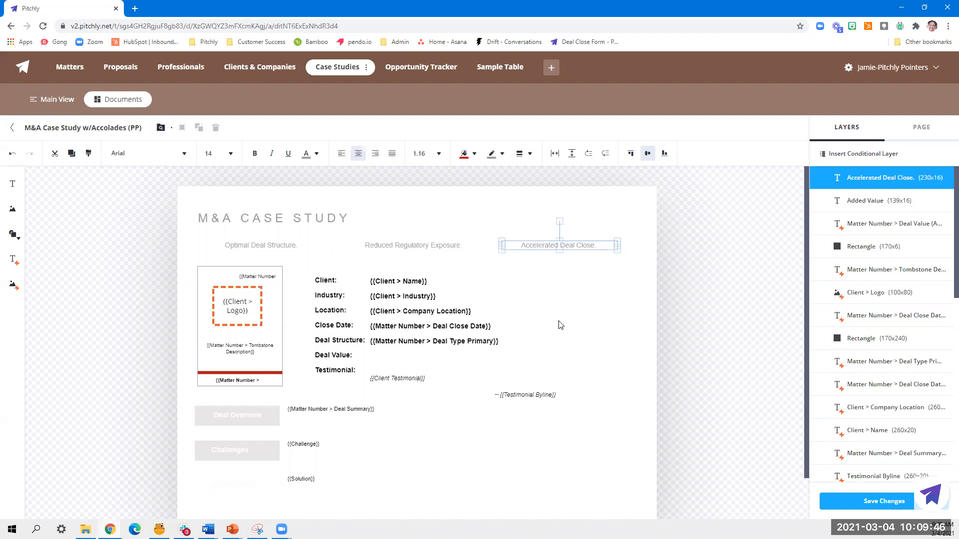
Step: Try inserting a Matter Number > Deal Value (Amount) database text field beside the Deal Value label and delete it again
{"action": "left_click", "coordinate": [415, 340]}
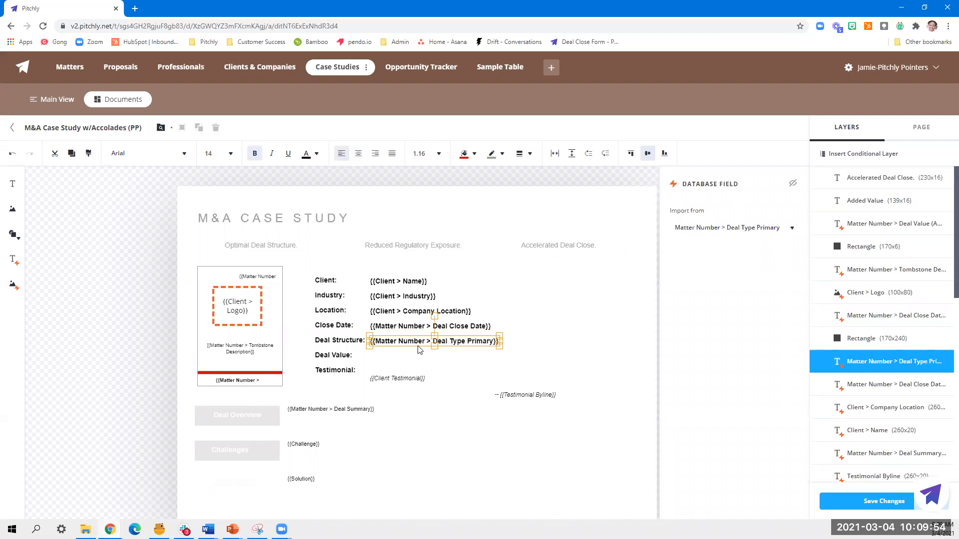
{"action": "left_click", "coordinate": [18, 266]}
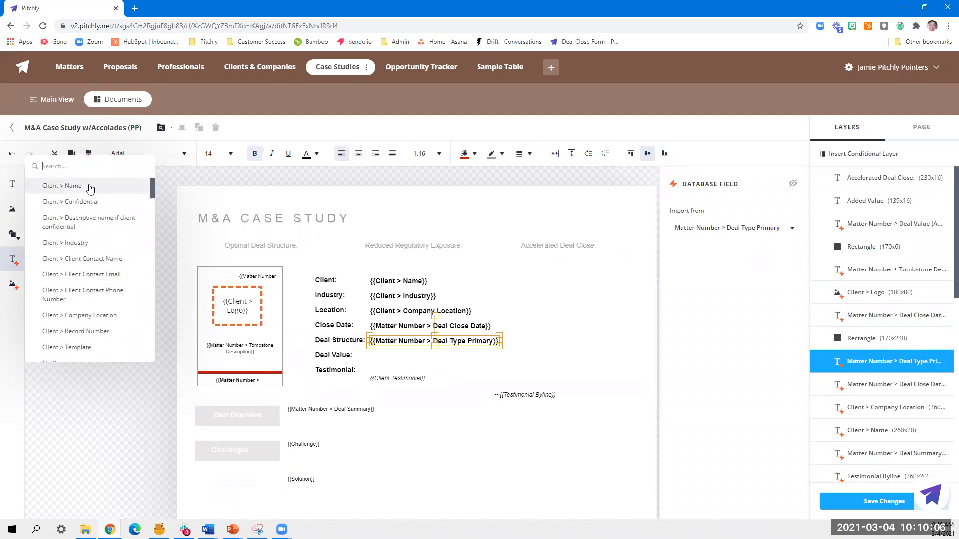
{"action": "type", "text": "val"}
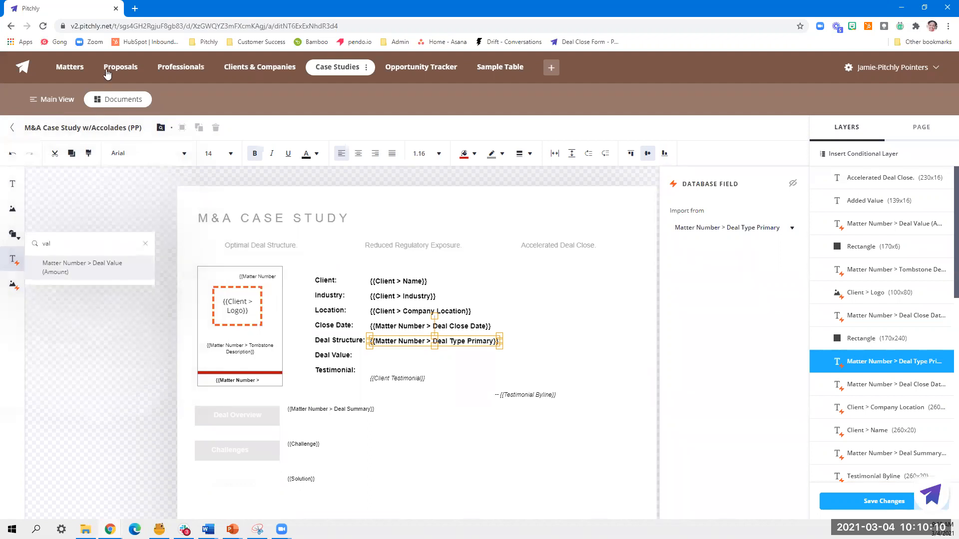
{"action": "left_click", "coordinate": [83, 272]}
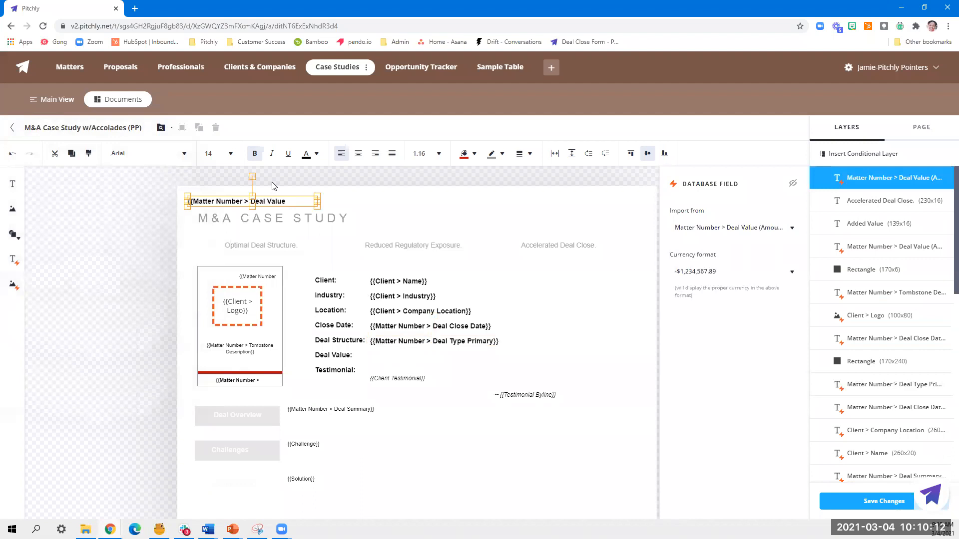
{"action": "left_click_drag", "start_coordinate": [277, 201], "coordinate": [458, 356]}
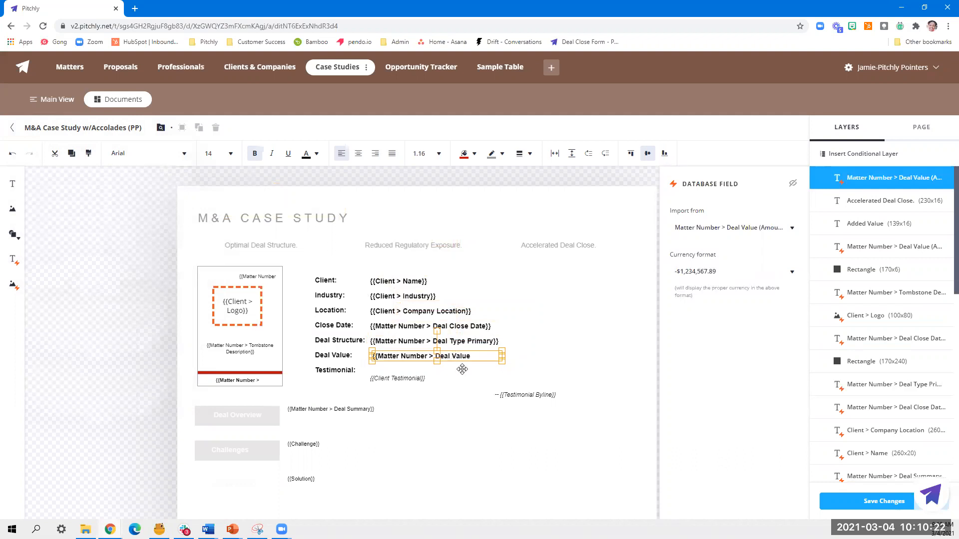
{"action": "key", "text": "Delete"}
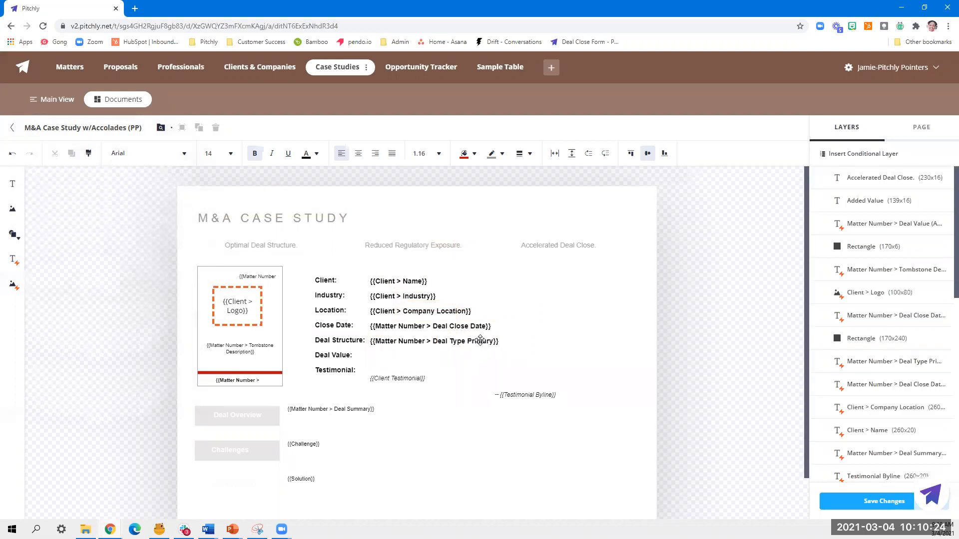
Step: Duplicate the Matter Number > Deal Type Primary field and line the copy up beneath it, beside the Deal Value label
{"action": "left_click", "coordinate": [482, 341]}
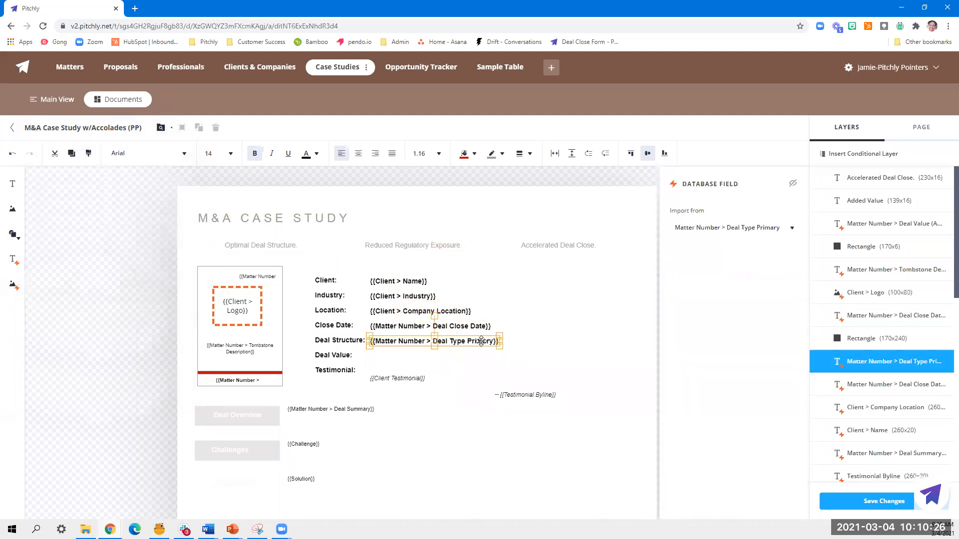
{"action": "key", "text": "ctrl+c"}
{"action": "key", "text": "ctrl+v"}
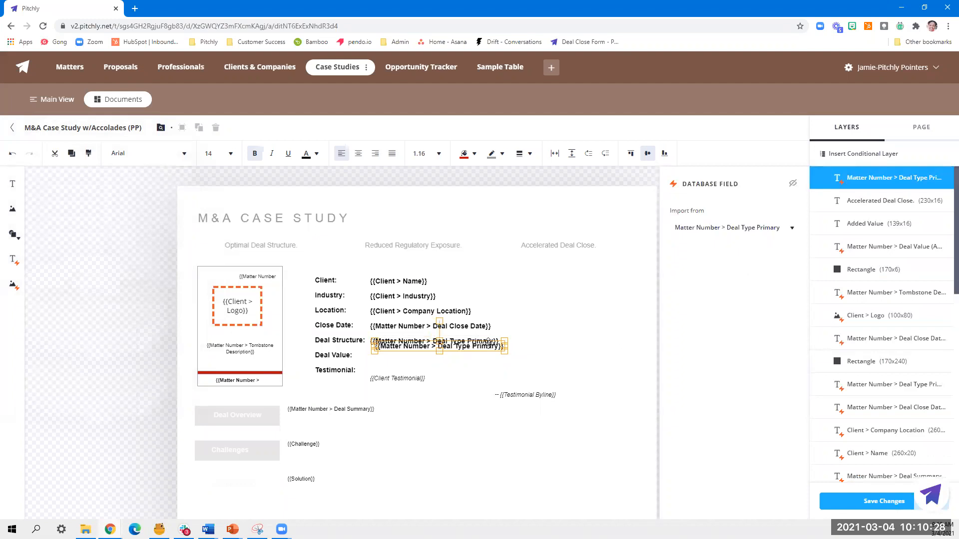
{"action": "key", "text": "Left"}
{"action": "key", "text": "Up"}
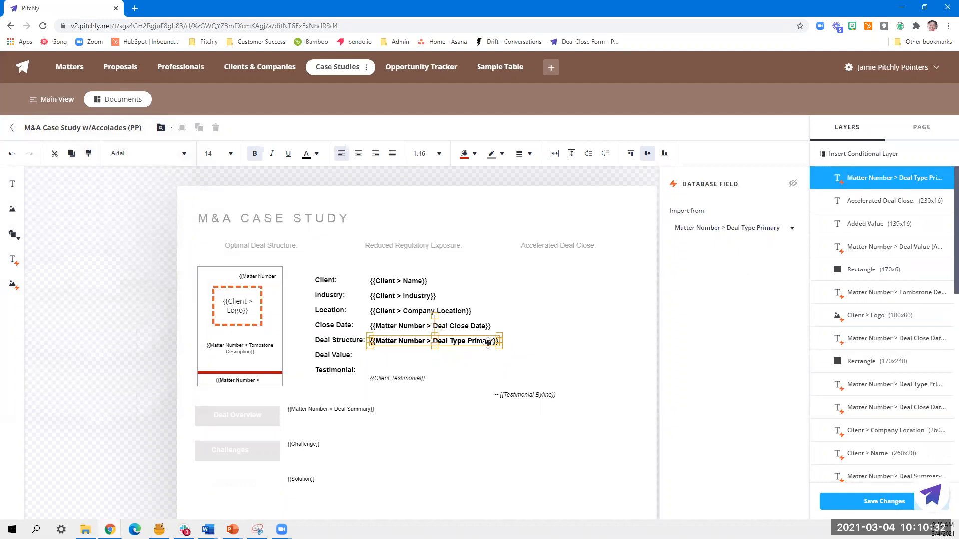
{"action": "key", "text": "Down"}
{"action": "key", "text": "Down"}
{"action": "key", "text": "Down"}
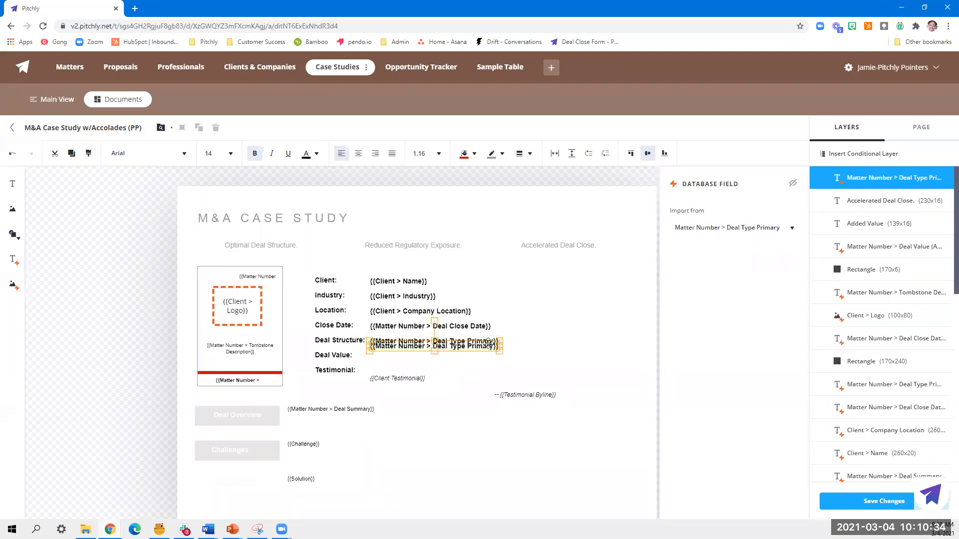
{"action": "key", "text": "Up"}
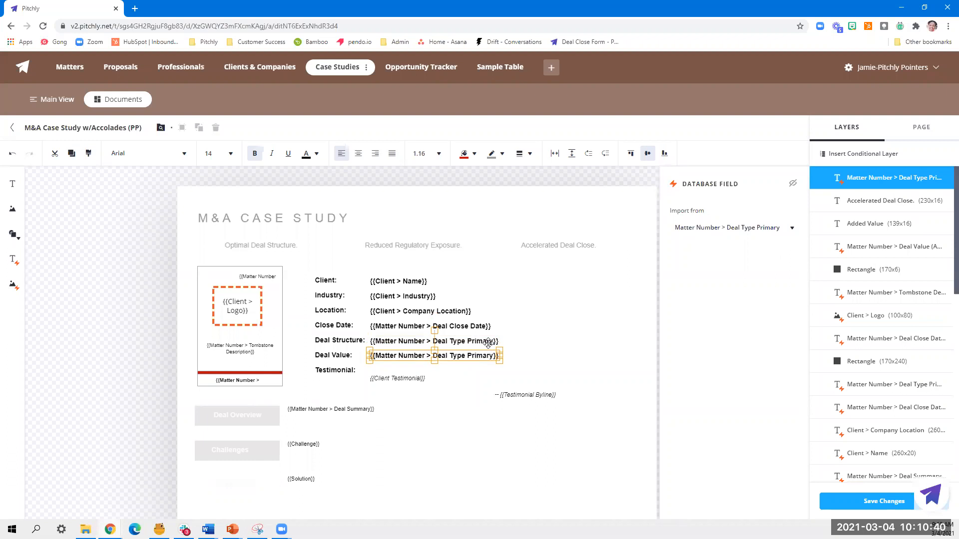
{"action": "key", "text": "shift+Up"}
{"action": "key", "text": "shift+Down"}
Step: Make the copied field import from Matter Number > Deal Value (Amount), then hide and reshow its field properties
{"action": "left_click", "coordinate": [707, 228]}
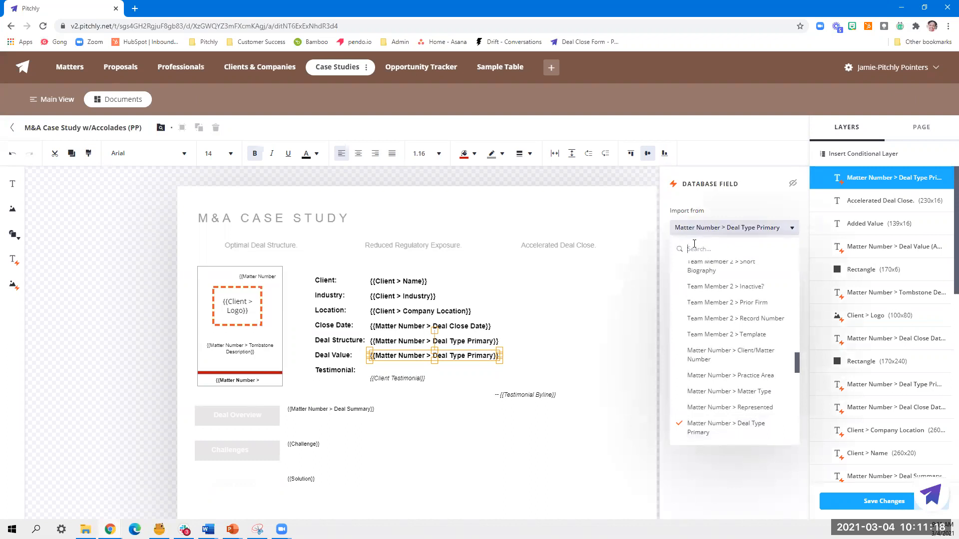
{"action": "type", "text": "valu"}
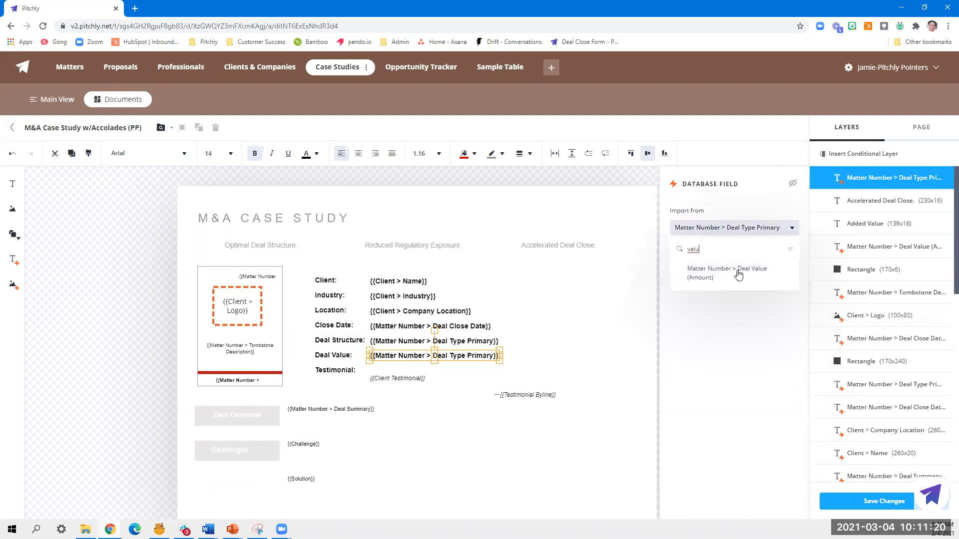
{"action": "left_click", "coordinate": [740, 278]}
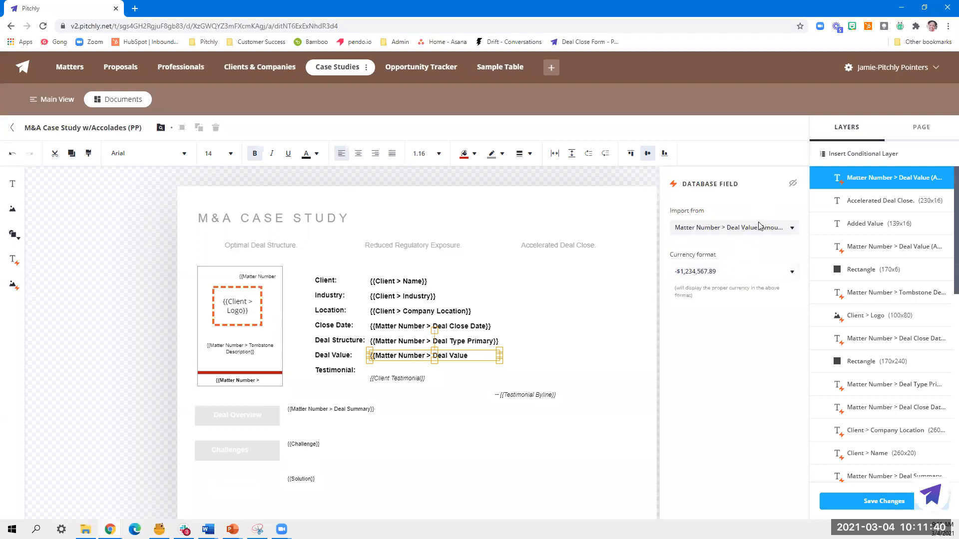
{"action": "left_click", "coordinate": [794, 185]}
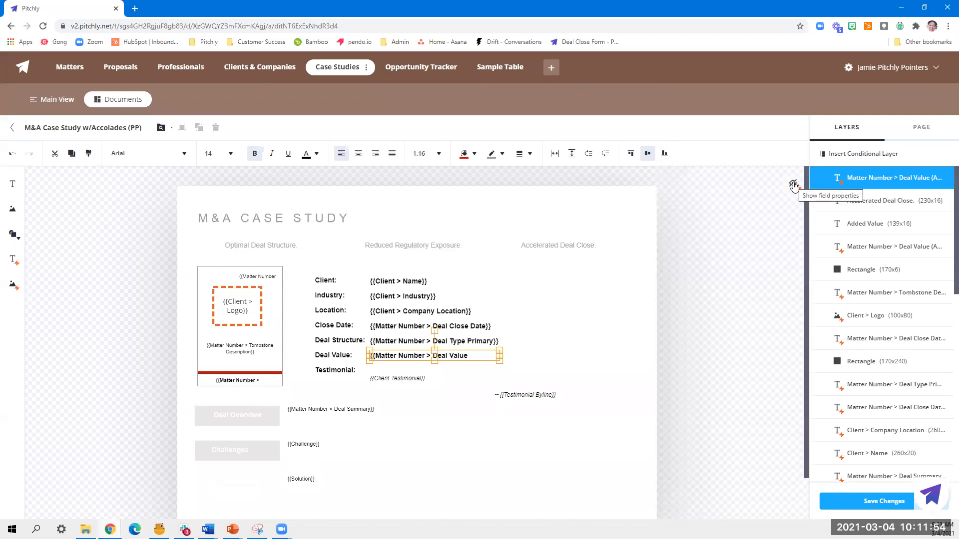
{"action": "left_click", "coordinate": [794, 184]}
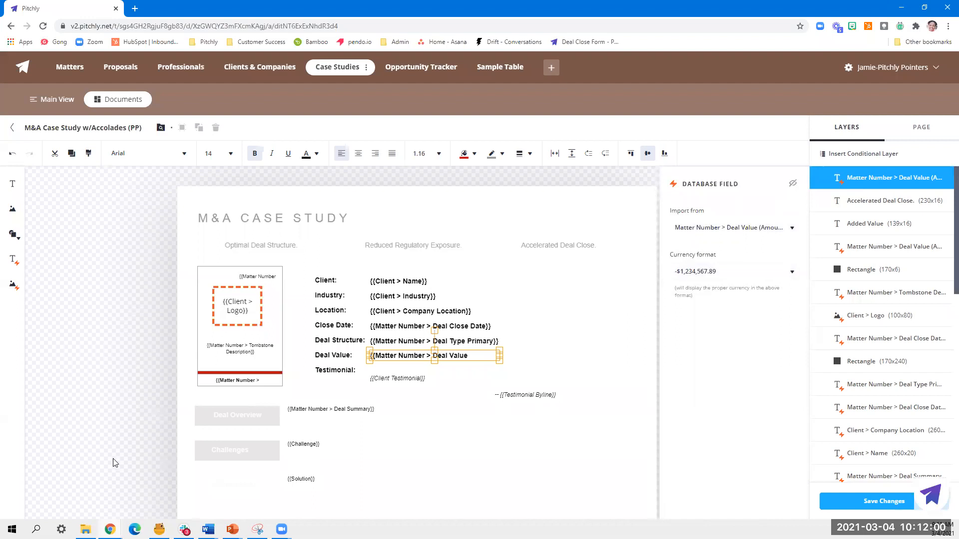
Step: Insert a rectangle shape and place it below the Challenges box
{"action": "left_click", "coordinate": [17, 240]}
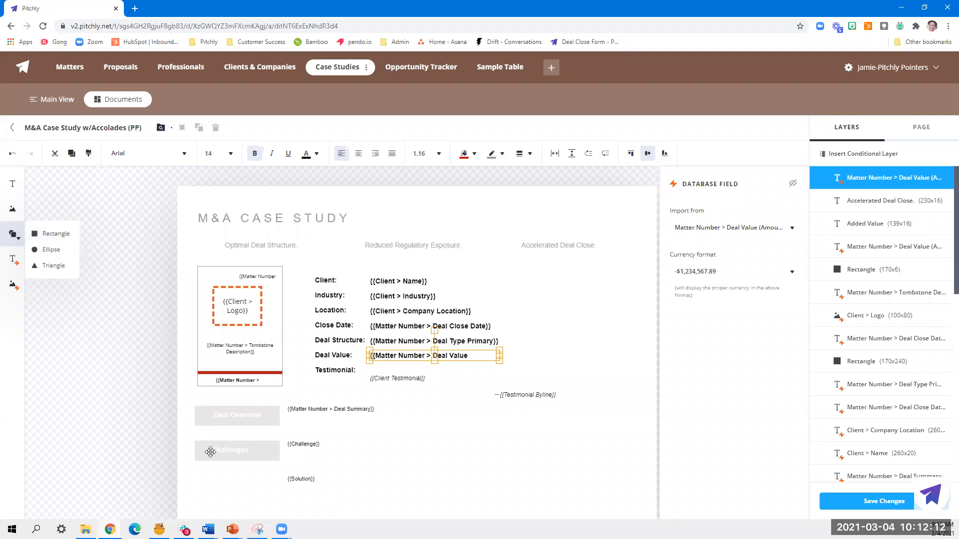
{"action": "left_click", "coordinate": [272, 458]}
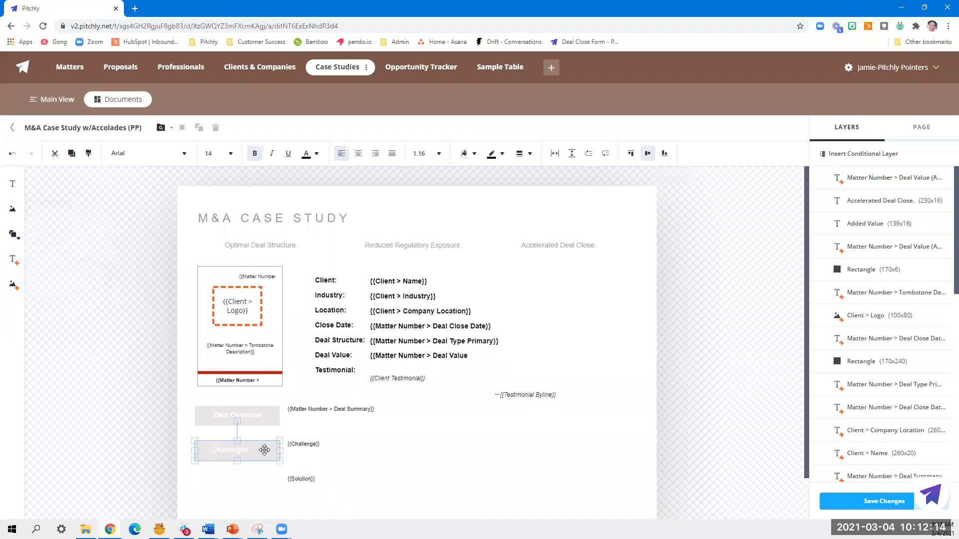
{"action": "left_click", "coordinate": [13, 234]}
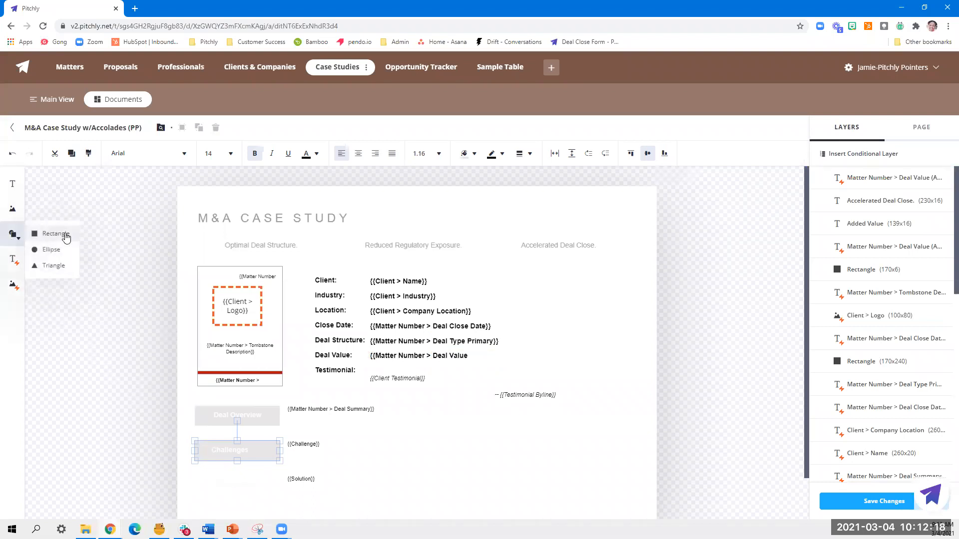
{"action": "left_click", "coordinate": [65, 237]}
{"action": "left_click_drag", "start_coordinate": [215, 247], "coordinate": [233, 523]}
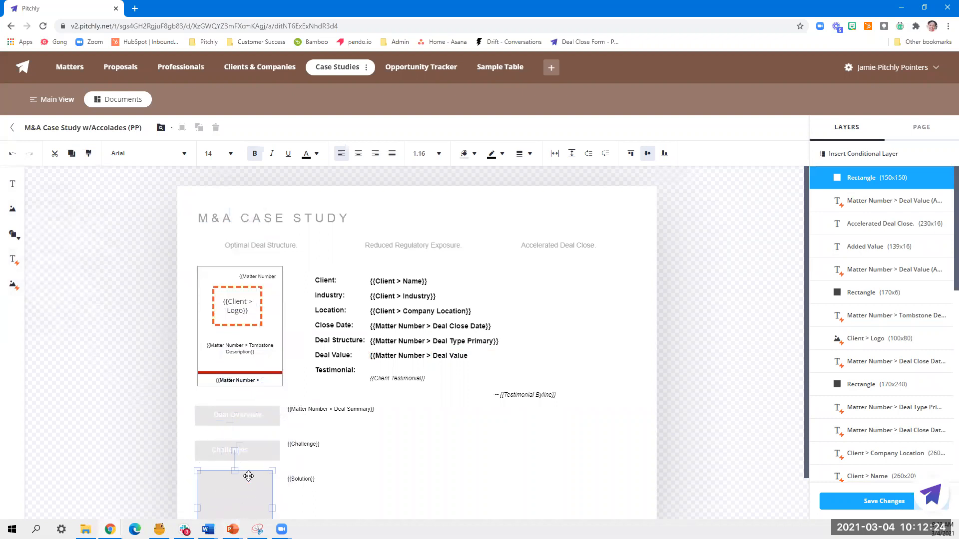
Step: Resize the new rectangle to 167x36 and position it beside the Solution field, matching the heading boxes above
{"action": "scroll", "coordinate": [289, 460], "scroll_direction": "down", "scroll_amount": 1}
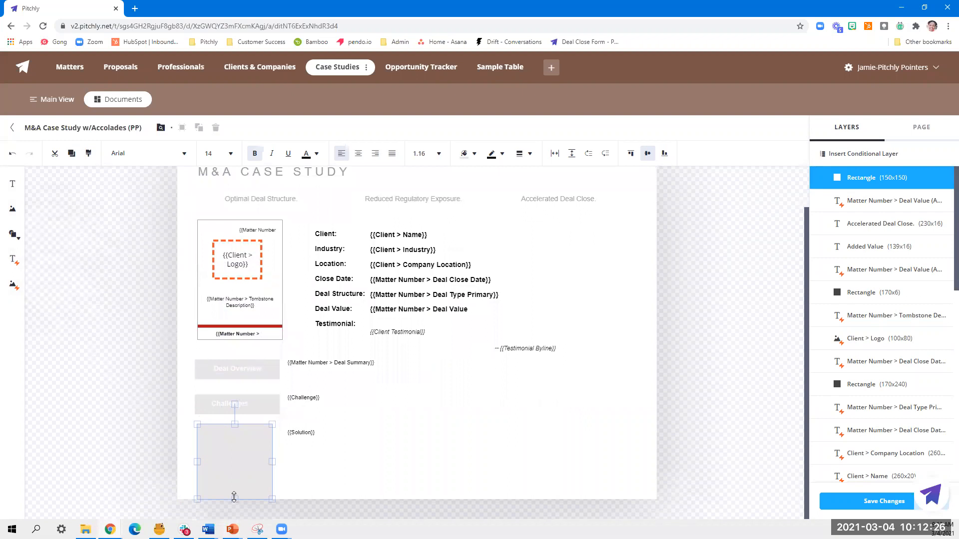
{"action": "left_click_drag", "start_coordinate": [235, 499], "coordinate": [231, 410]}
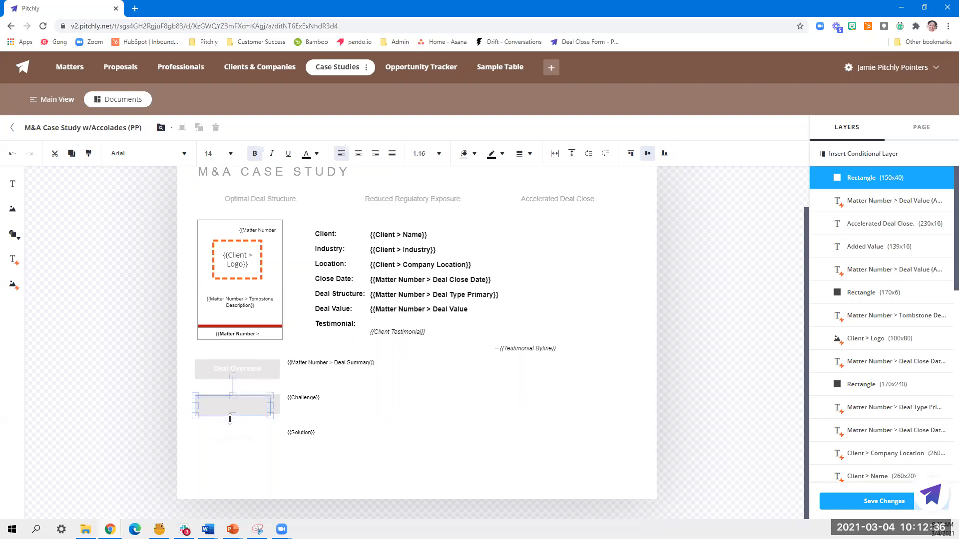
{"action": "mouse_move", "coordinate": [231, 417]}
{"action": "left_mouse_down"}
{"action": "mouse_move", "coordinate": [278, 406]}
{"action": "mouse_move", "coordinate": [240, 399]}
{"action": "mouse_move", "coordinate": [243, 429]}
{"action": "left_mouse_up"}
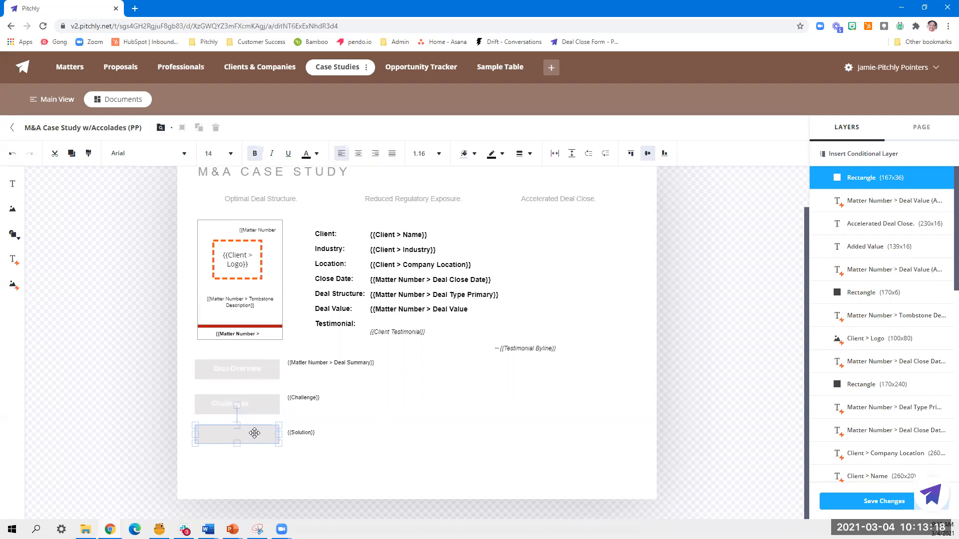
Step: Send the new rectangle backward three layers so it sits behind the Added Value text
{"action": "left_click", "coordinate": [601, 159]}
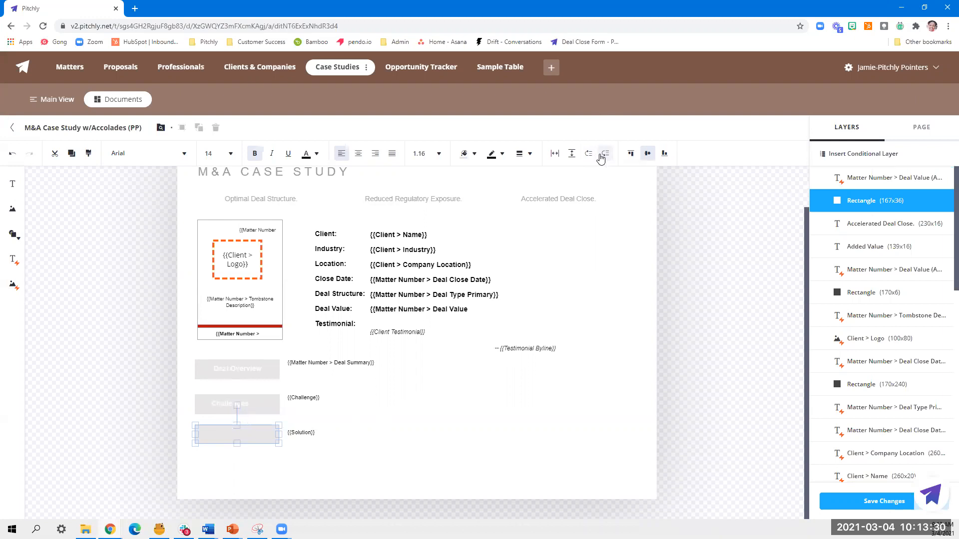
{"action": "left_click", "coordinate": [602, 159]}
{"action": "left_click", "coordinate": [602, 158]}
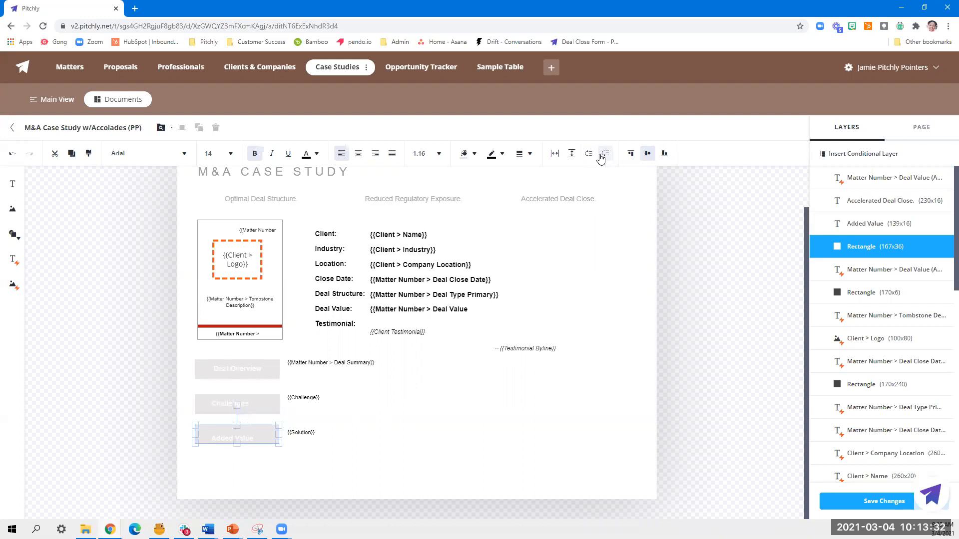
Step: Shift the rectangle slightly down so it is centred behind the Added Value text
{"action": "left_click", "coordinate": [268, 435]}
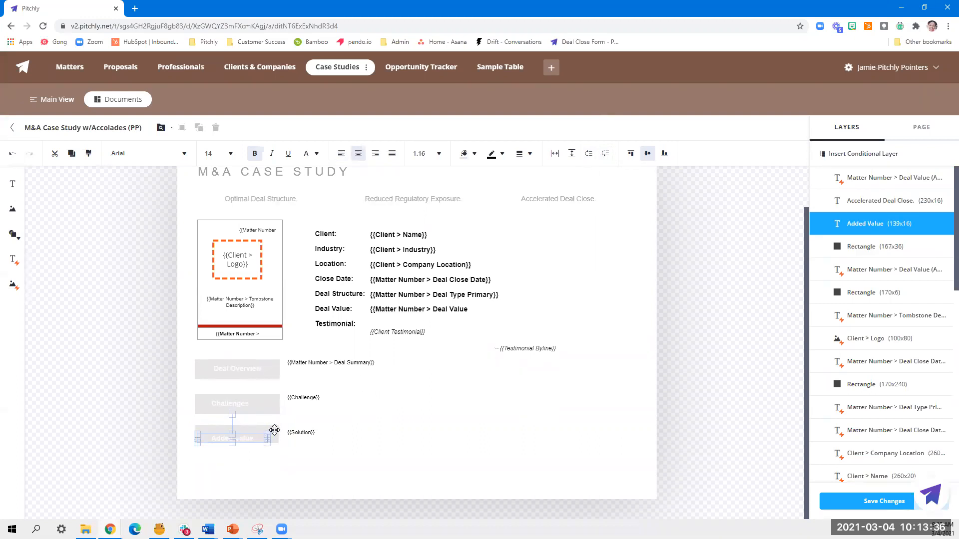
{"action": "left_click", "coordinate": [273, 432]}
{"action": "left_click_drag", "start_coordinate": [273, 431], "coordinate": [274, 433]}
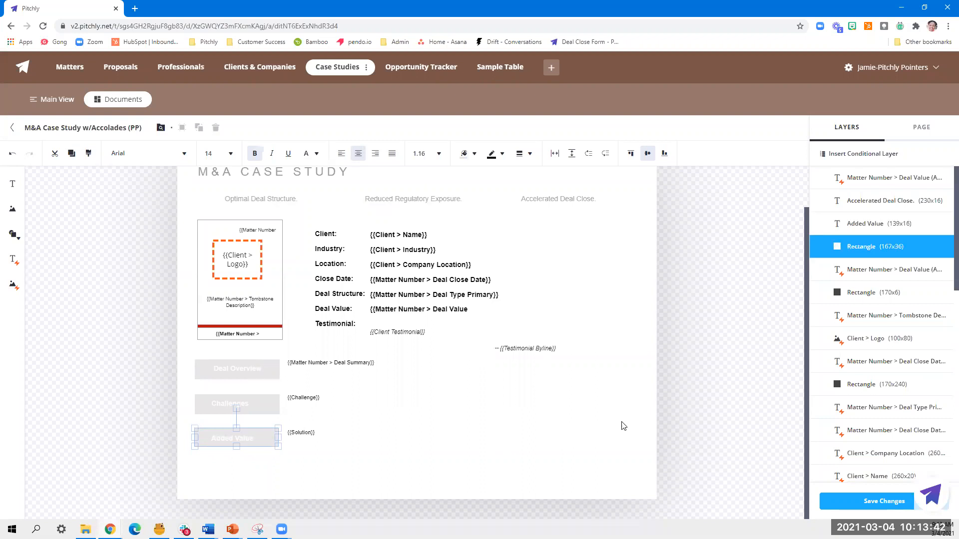
Step: Bring the rectangle's layer forward above the Added Value text, then move it below the Added Value and Matter Number > Deal Value layers
{"action": "left_click", "coordinate": [590, 155]}
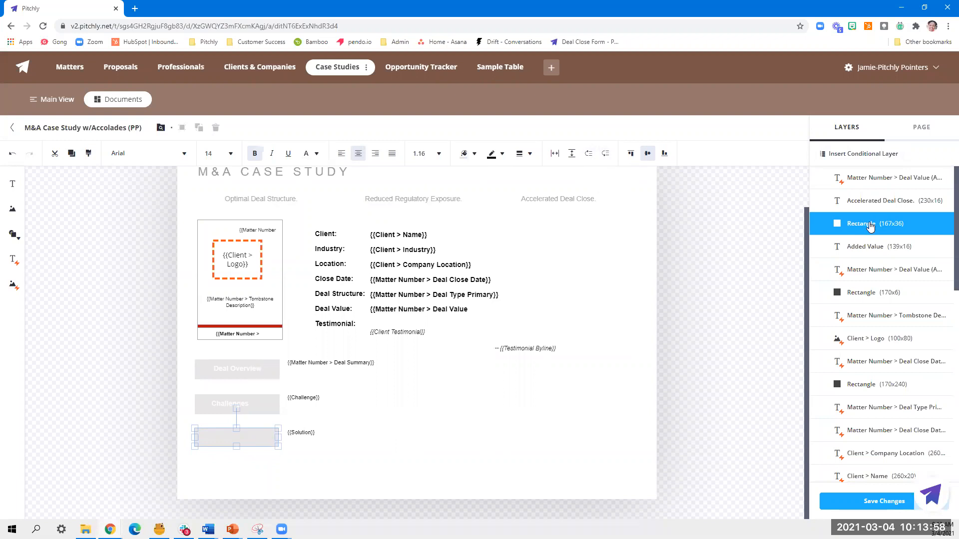
{"action": "left_click_drag", "start_coordinate": [870, 227], "coordinate": [871, 265]}
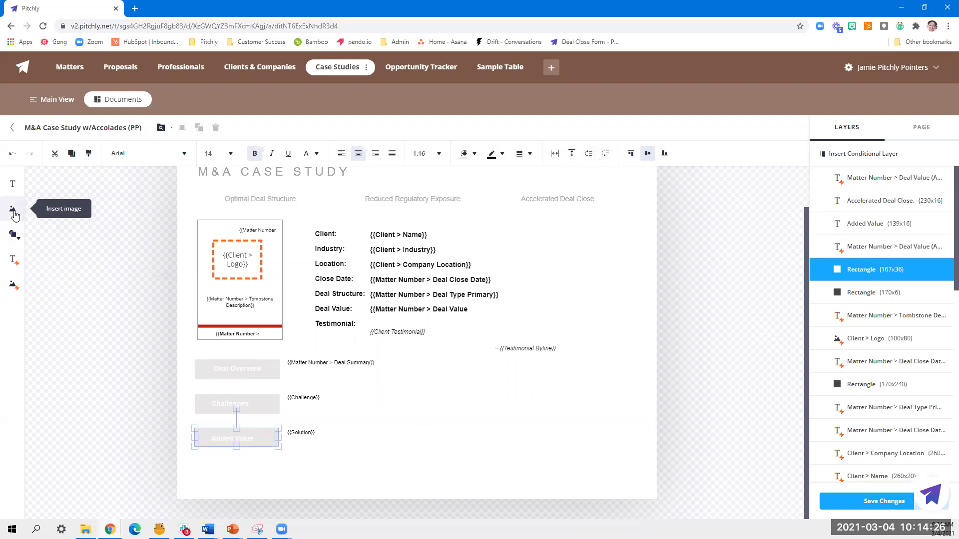
Step: Insert the Deal Accolade image database field and fit it to 260x110 beside the client details, under Accelerated Deal Close
{"action": "left_click", "coordinate": [15, 288]}
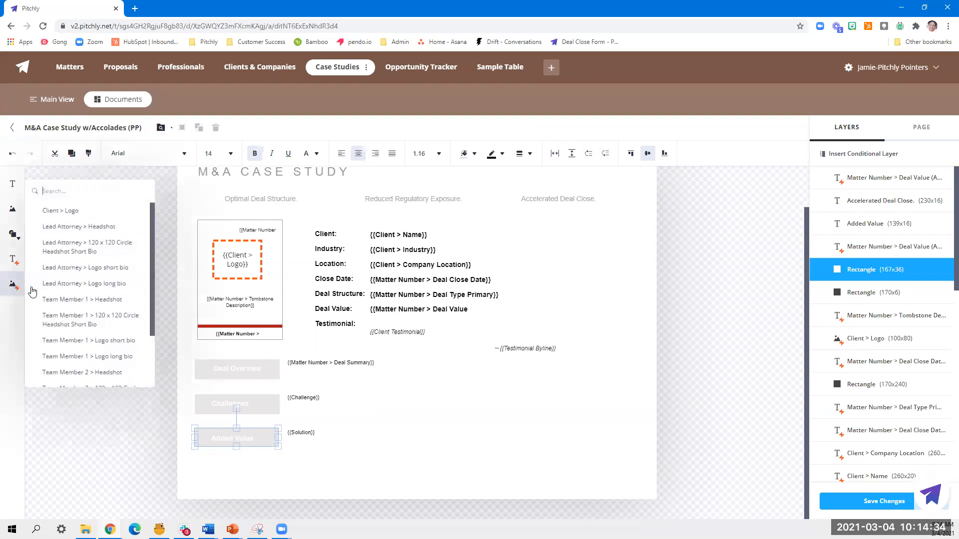
{"action": "left_click", "coordinate": [63, 192]}
{"action": "type", "text": "ac"}
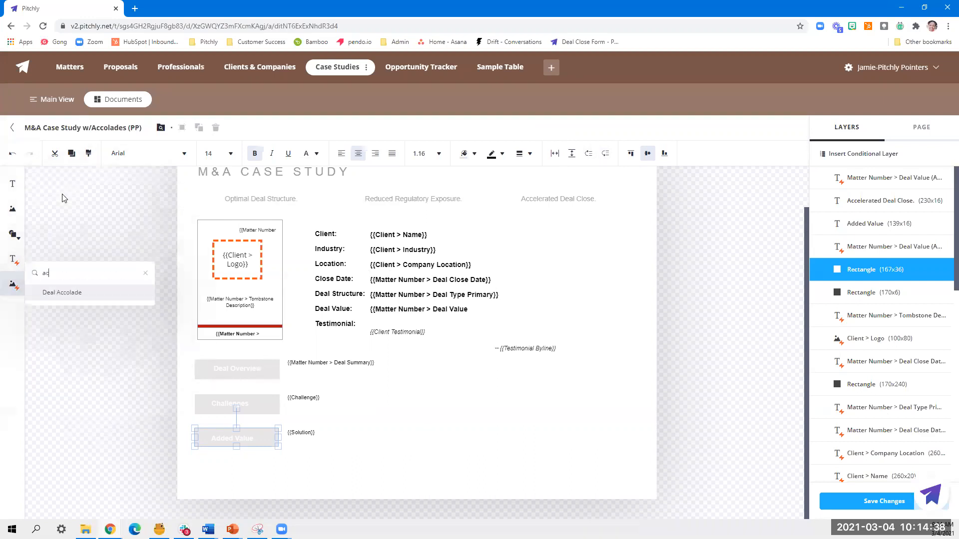
{"action": "left_click", "coordinate": [75, 293]}
{"action": "left_click_drag", "start_coordinate": [288, 207], "coordinate": [612, 288]}
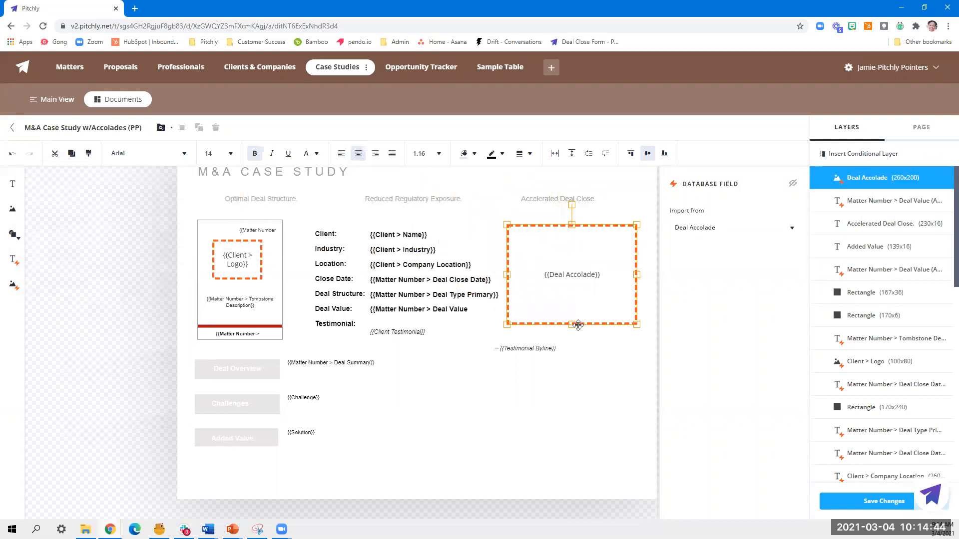
{"action": "left_click_drag", "start_coordinate": [572, 324], "coordinate": [577, 281]}
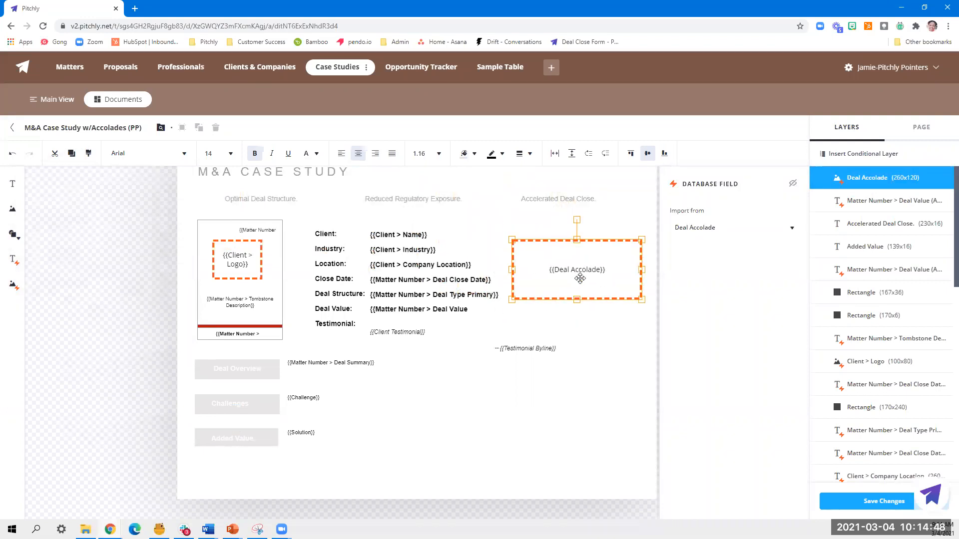
{"action": "left_click_drag", "start_coordinate": [576, 300], "coordinate": [580, 286]}
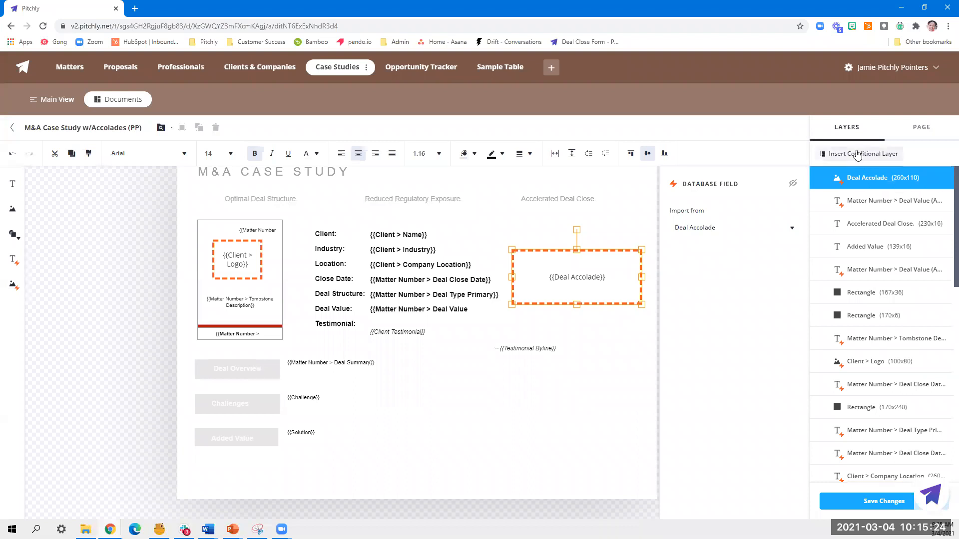
Step: Insert a conditional layer and place the Deal Accolade layer in its Default block
{"action": "left_click", "coordinate": [882, 158]}
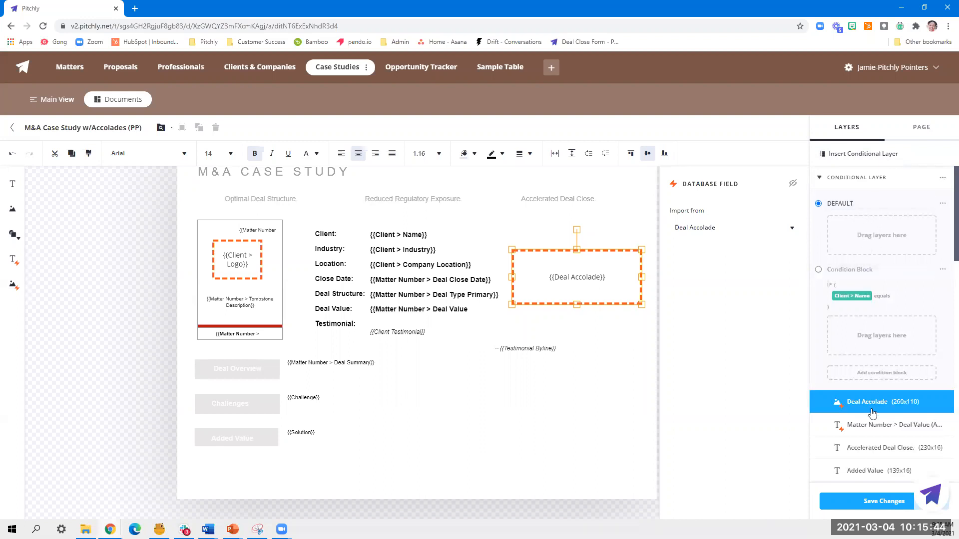
{"action": "left_click_drag", "start_coordinate": [872, 411], "coordinate": [864, 236]}
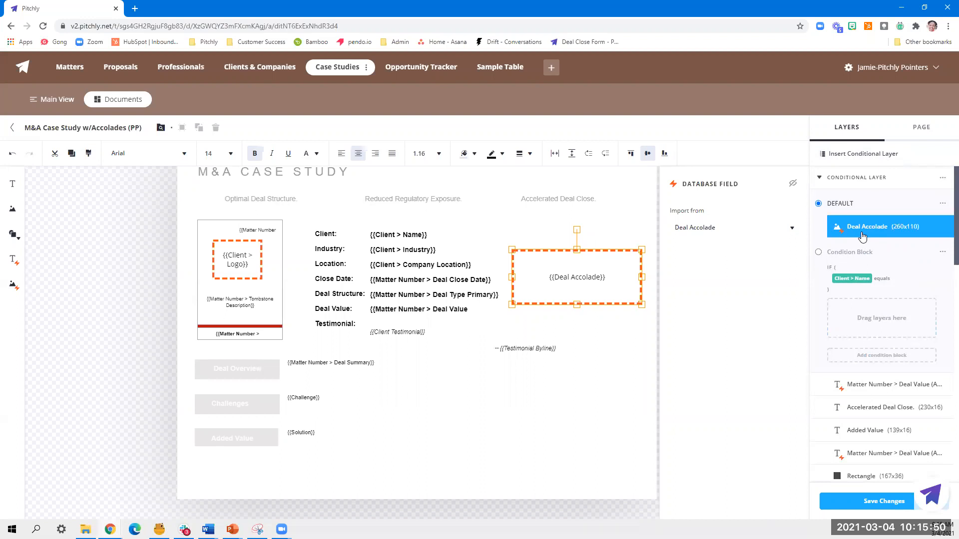
Step: Set the condition block's rule to Deal Accolade is empty
{"action": "left_click", "coordinate": [817, 268]}
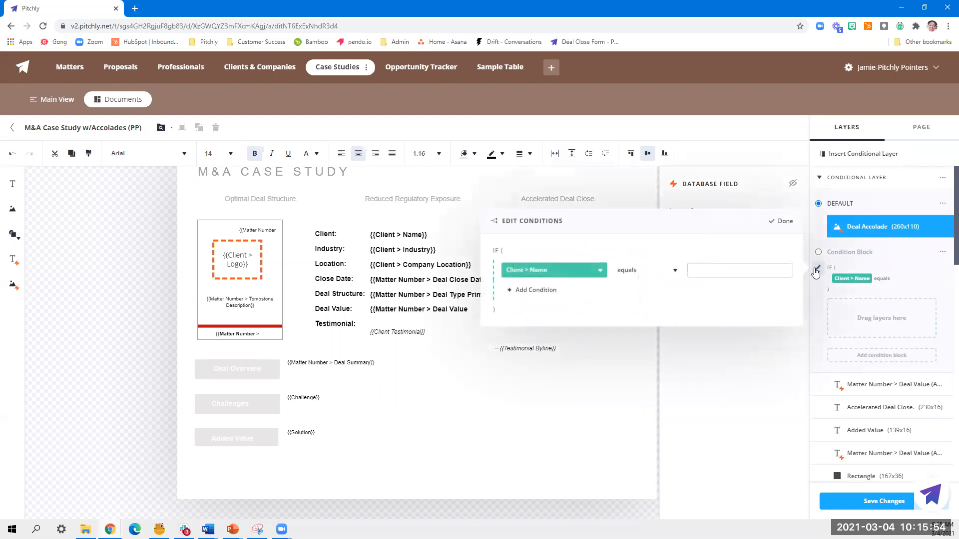
{"action": "left_click", "coordinate": [596, 276]}
{"action": "type", "text": "acco"}
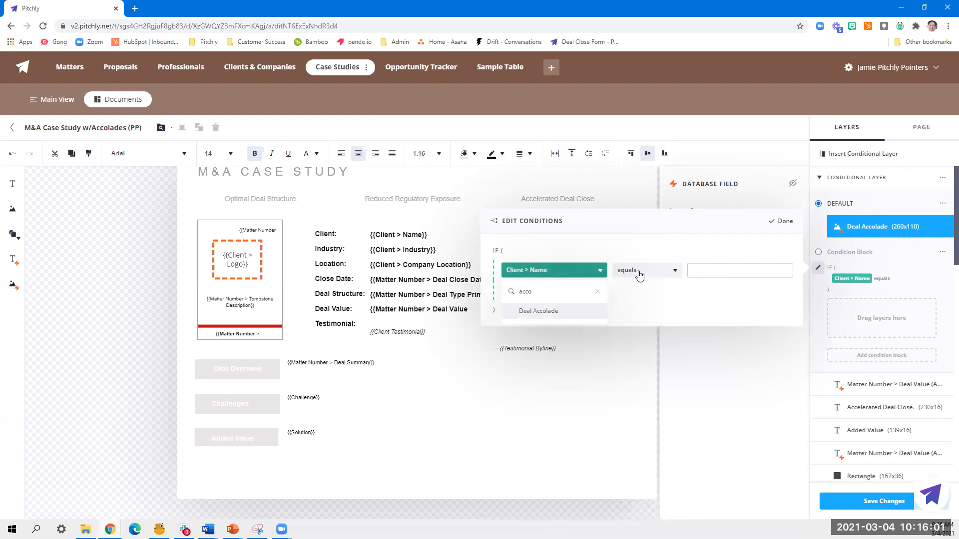
{"action": "left_click", "coordinate": [549, 313]}
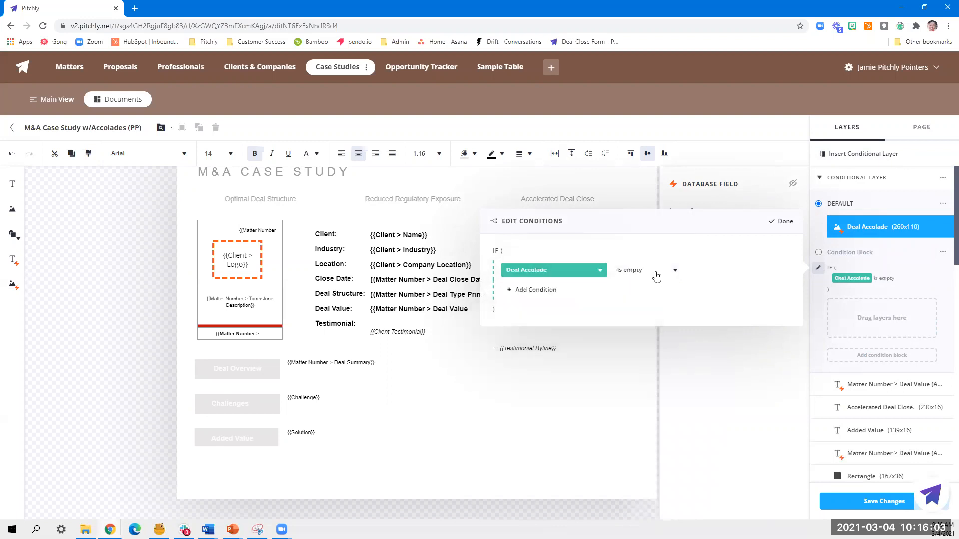
{"action": "left_click", "coordinate": [787, 222]}
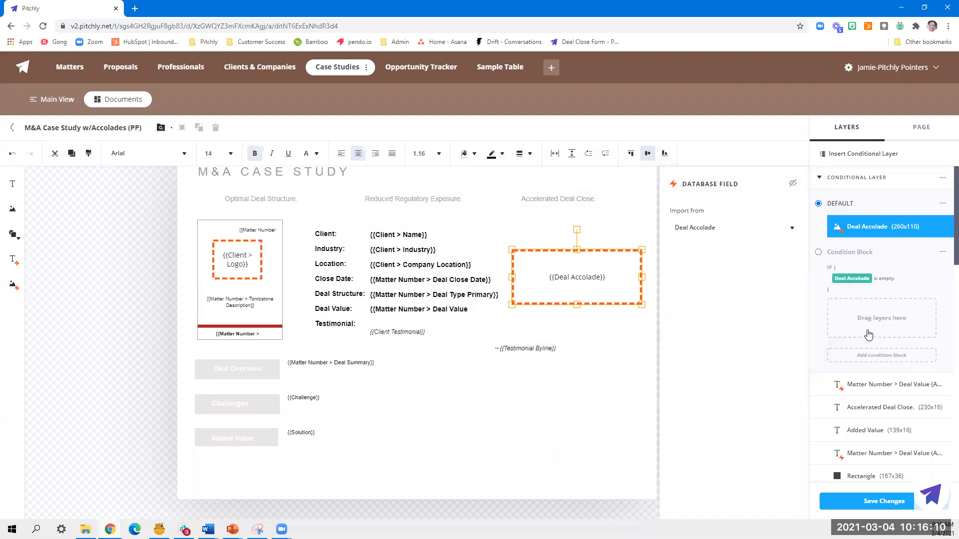
Step: Insert the image Firm Accolade.PNG, scale it down to 141x147 and centre it over the Deal Accolade field
{"action": "left_click", "coordinate": [11, 213]}
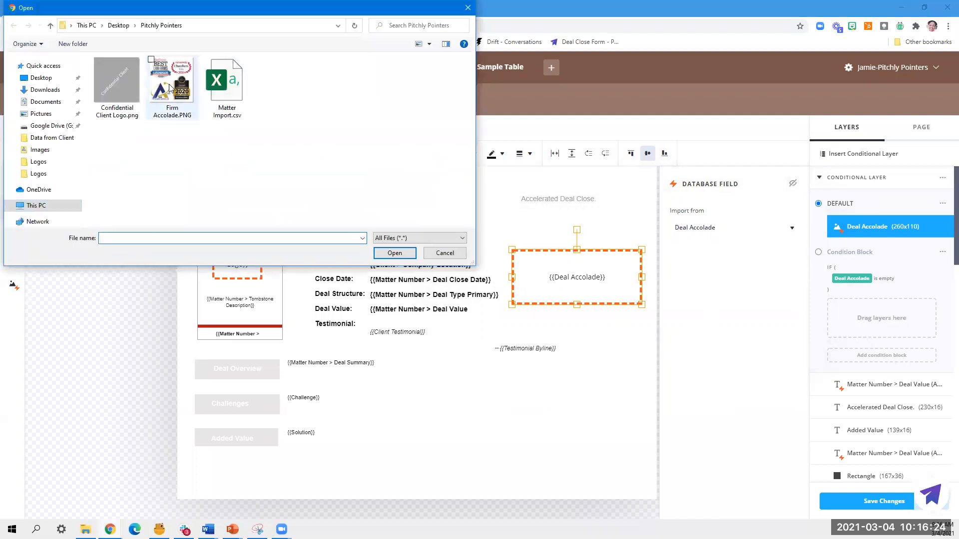
{"action": "left_click", "coordinate": [172, 86]}
{"action": "left_click", "coordinate": [394, 254]}
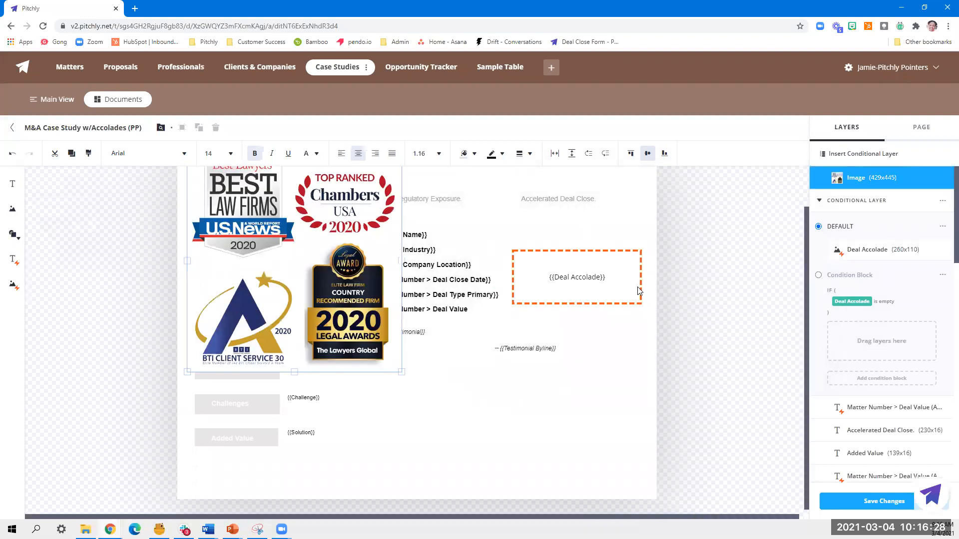
{"action": "left_click_drag", "start_coordinate": [415, 327], "coordinate": [588, 357]}
{"action": "left_click_drag", "start_coordinate": [650, 407], "coordinate": [544, 297]}
{"action": "left_click_drag", "start_coordinate": [489, 265], "coordinate": [579, 293]}
{"action": "left_click_drag", "start_coordinate": [633, 326], "coordinate": [592, 287]}
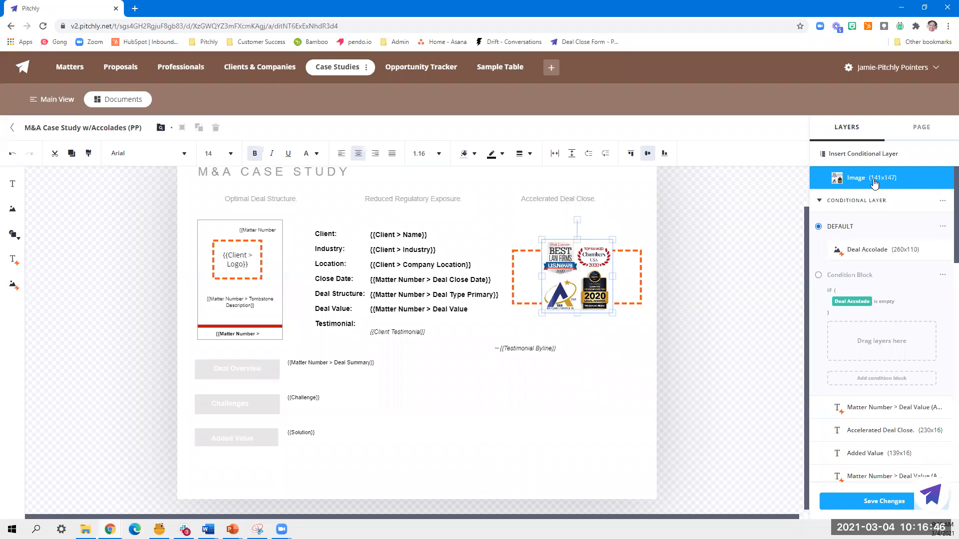
Step: Move the firm accolades image layer into the Deal Accolade is empty condition block and display that block on the page
{"action": "left_click_drag", "start_coordinate": [872, 209], "coordinate": [894, 345]}
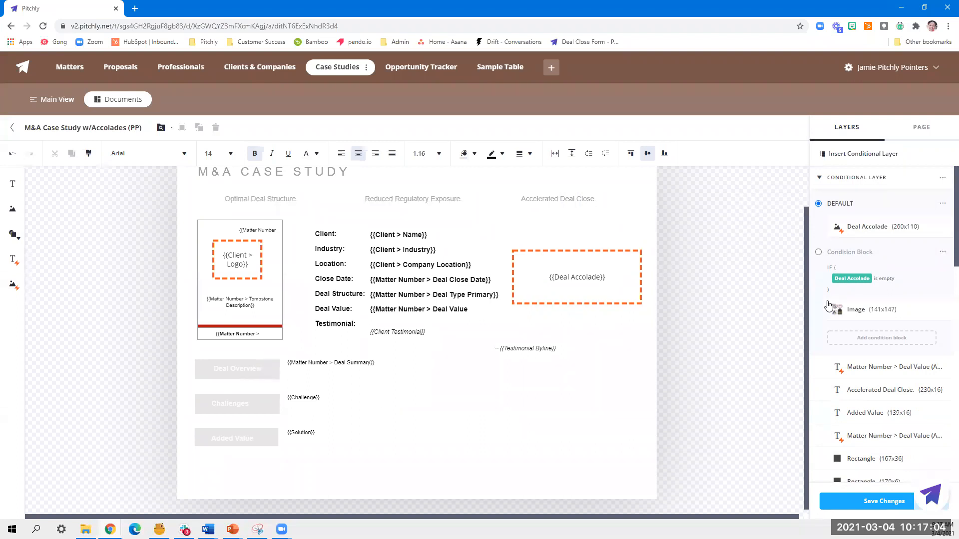
{"action": "left_click", "coordinate": [818, 254]}
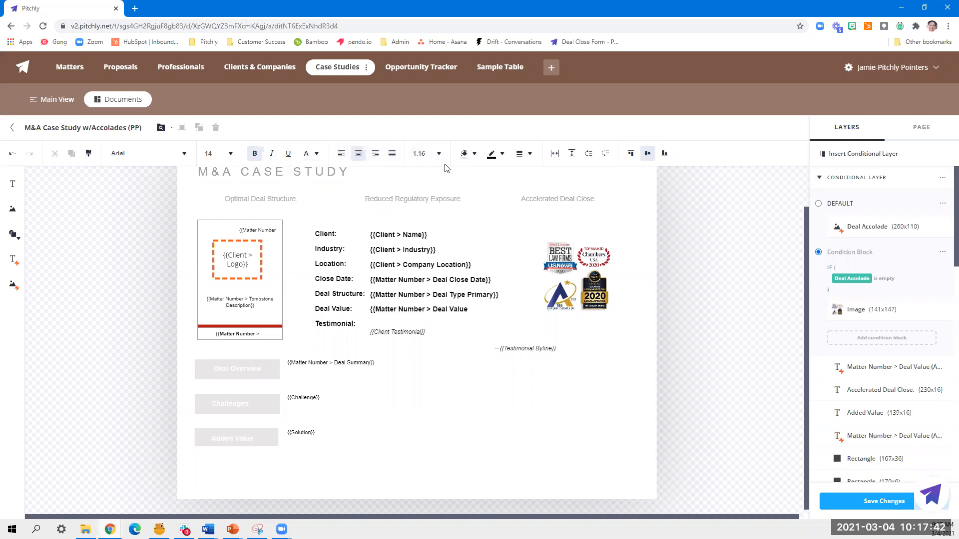
Step: Try middle and bottom vertical text alignment on the Solution field, and return it to top alignment
{"action": "left_click", "coordinate": [320, 431]}
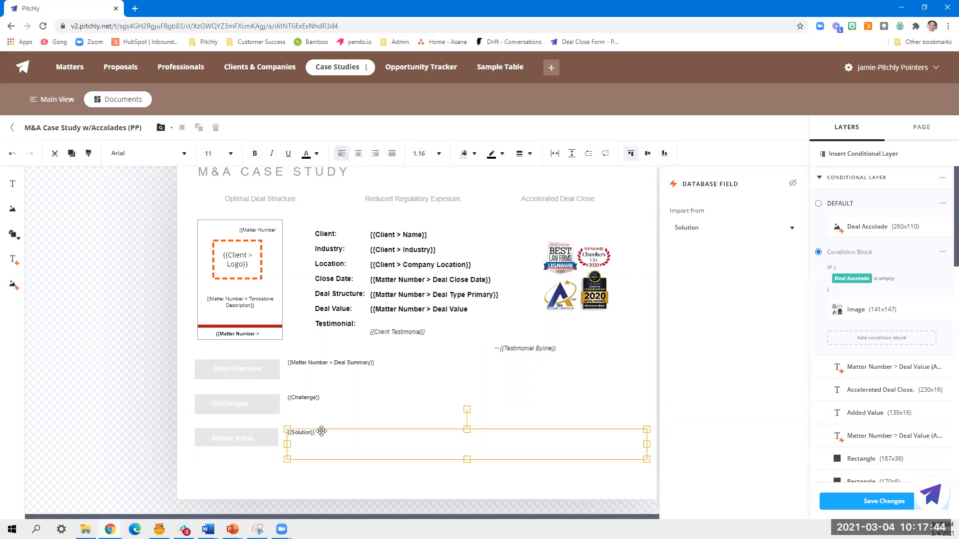
{"action": "left_click", "coordinate": [646, 155]}
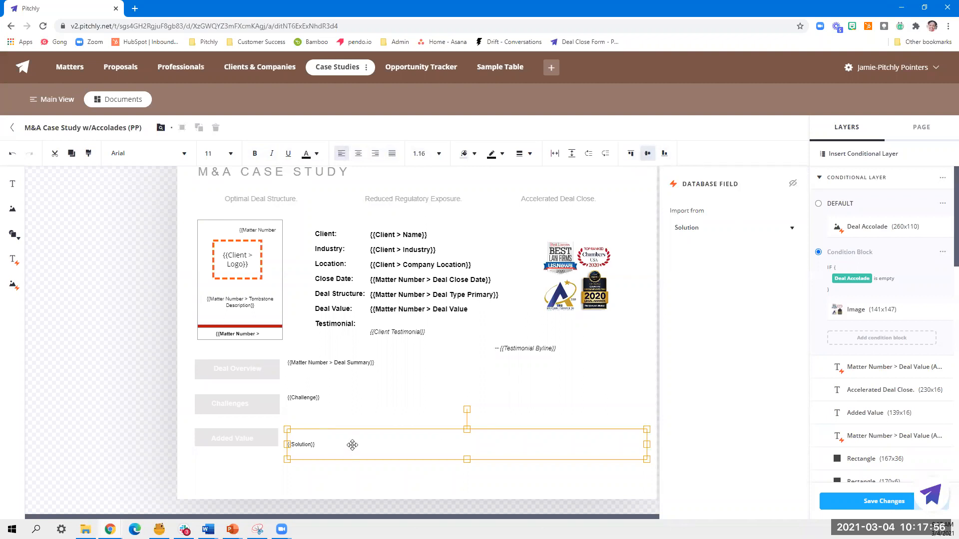
{"action": "left_click", "coordinate": [664, 153]}
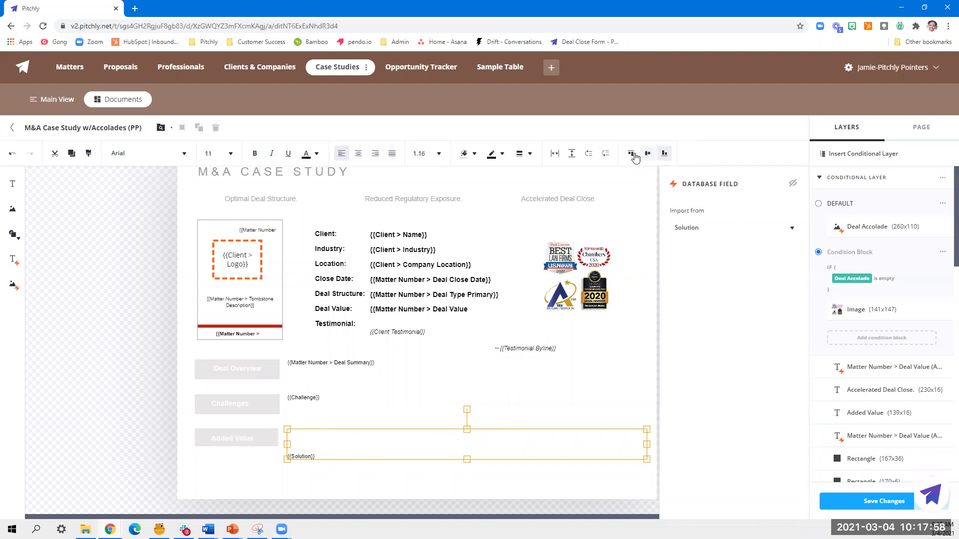
{"action": "left_click", "coordinate": [632, 154]}
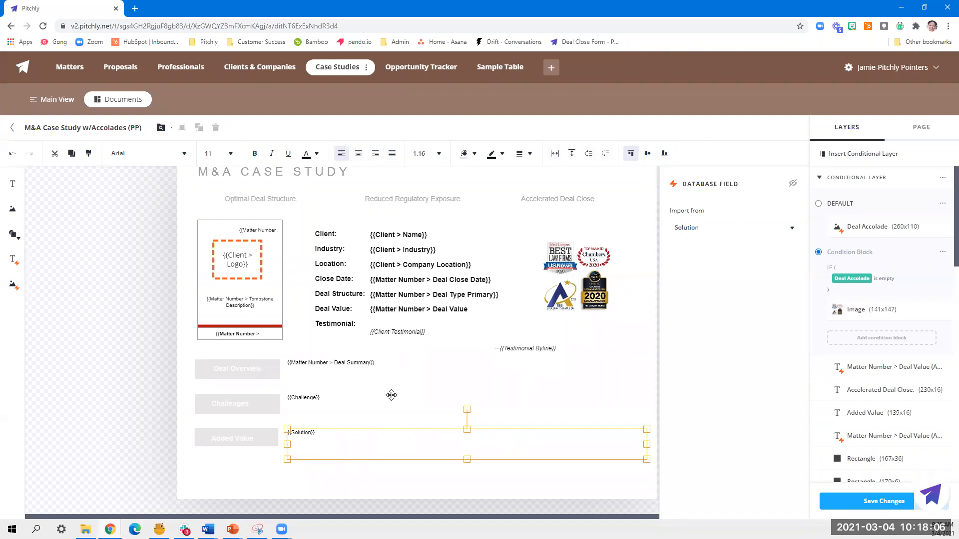
Step: Centre the Reduced Regulatory Exposure text horizontally on the page
{"action": "left_click", "coordinate": [396, 199]}
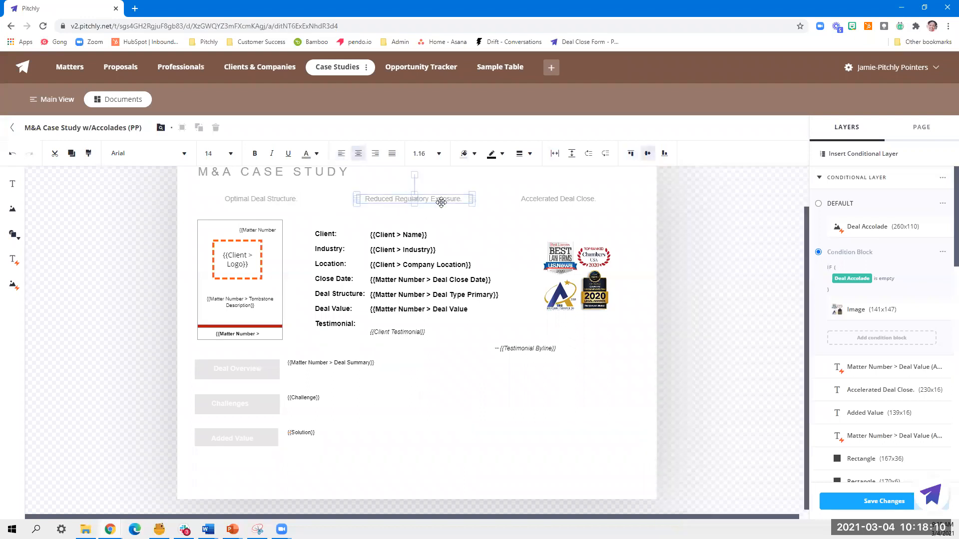
{"action": "left_click", "coordinate": [559, 158]}
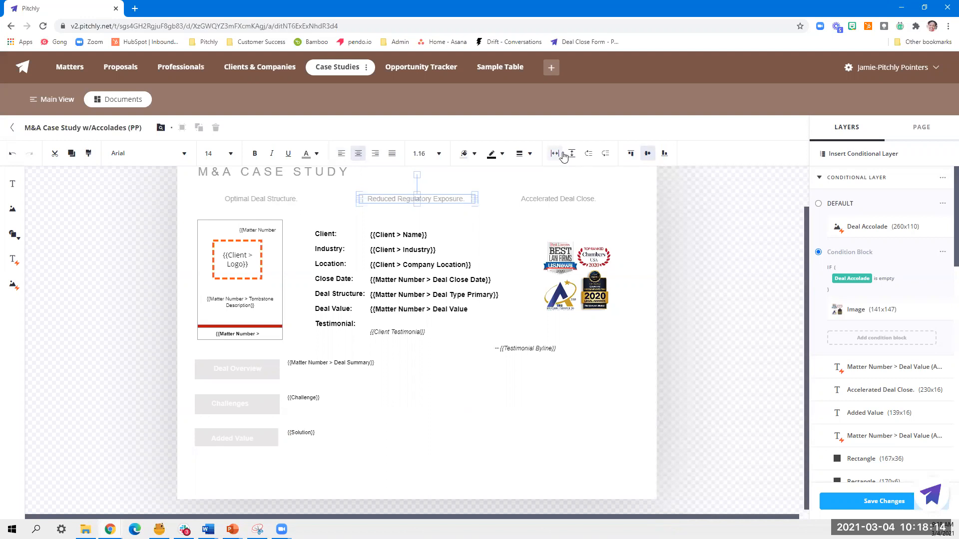
Step: Try centring the Reduced Regulatory Exposure text vertically on the page, and undo that along with the accidental Client Testimonial moves
{"action": "left_click", "coordinate": [573, 155]}
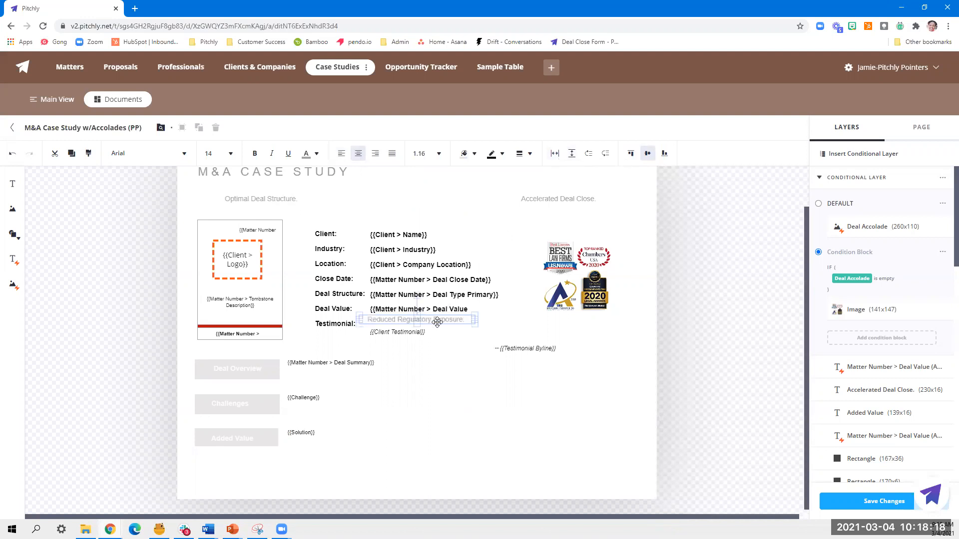
{"action": "left_click", "coordinate": [438, 322]}
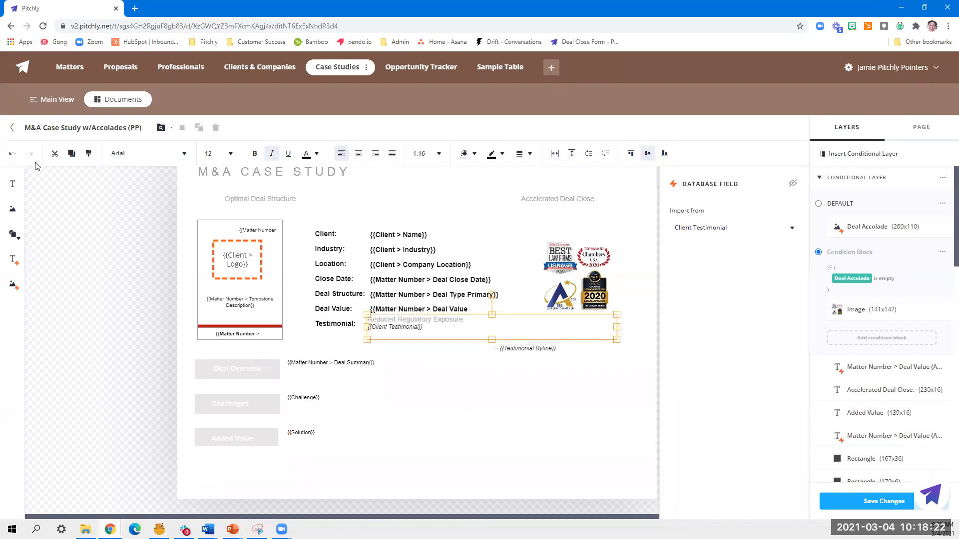
{"action": "left_click", "coordinate": [14, 156]}
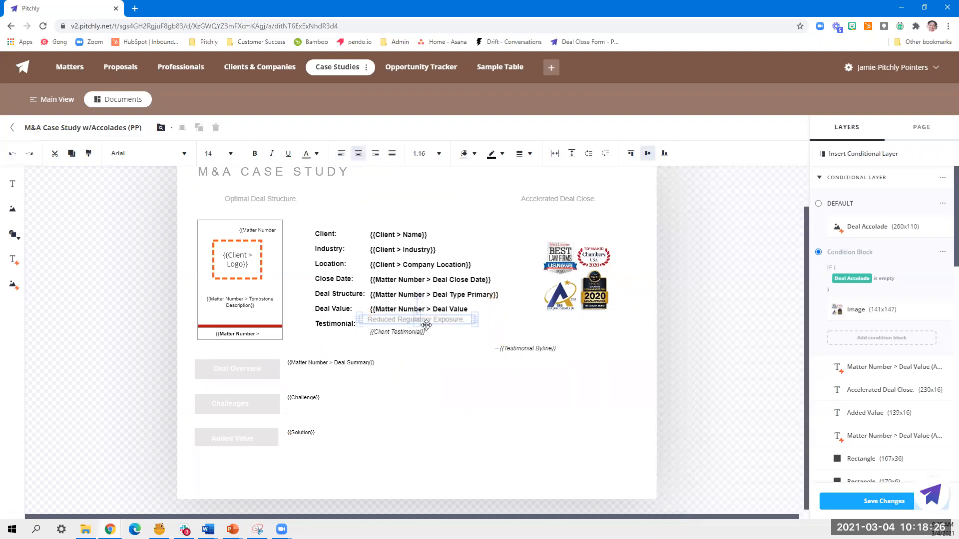
{"action": "left_click_drag", "start_coordinate": [427, 322], "coordinate": [425, 308]}
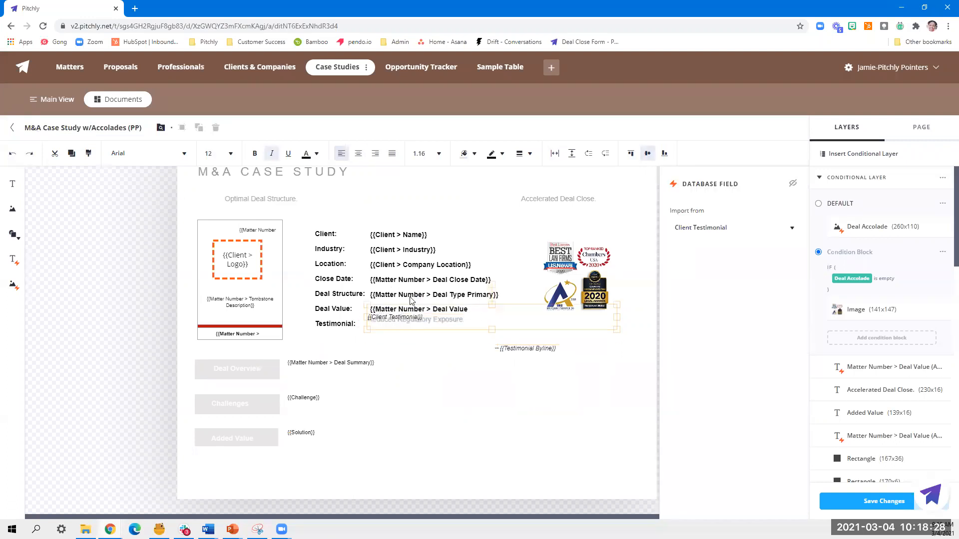
{"action": "left_click", "coordinate": [13, 156]}
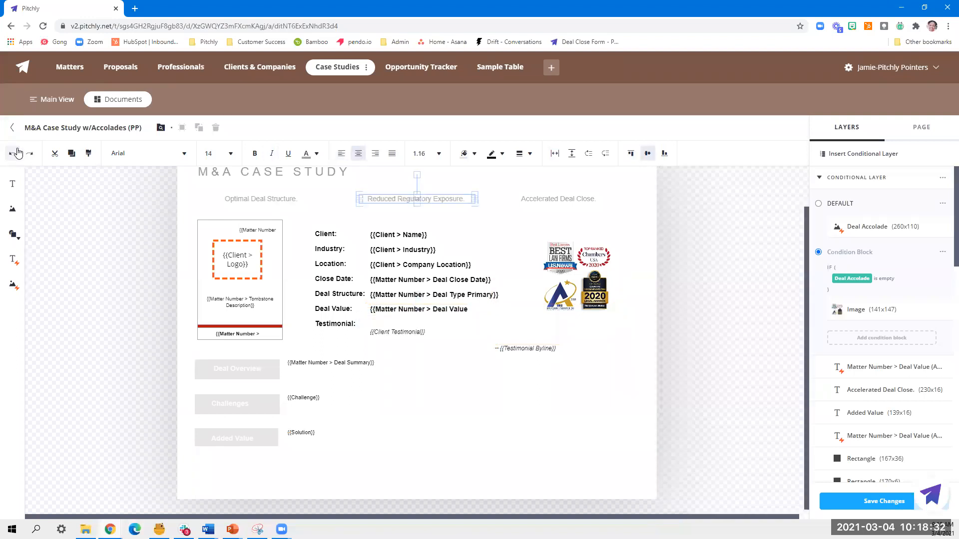
Step: Centre the Optimal Deal Structure, Reduced Regulatory Exposure and Accelerated Deal Close texts horizontally on the page as one group
{"action": "left_click", "coordinate": [283, 202]}
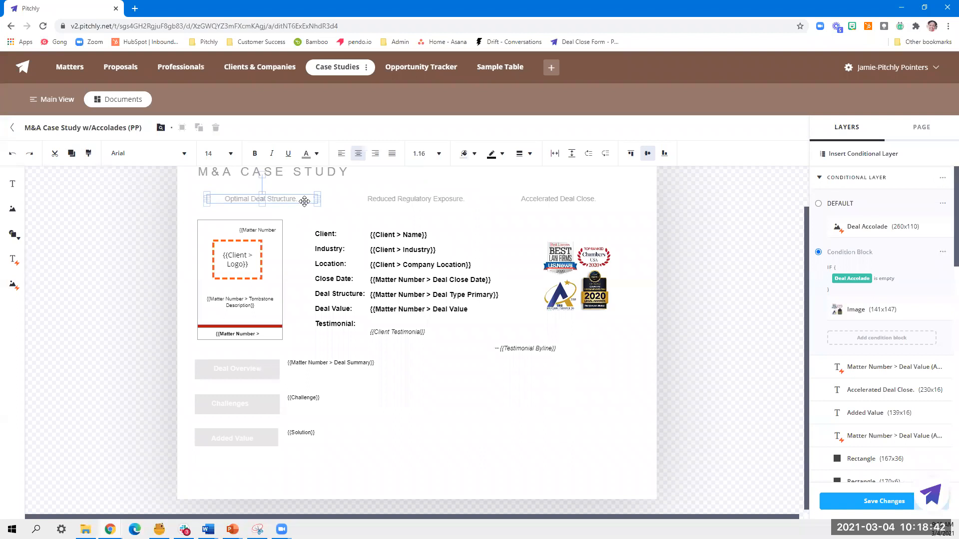
{"action": "left_click", "coordinate": [385, 199], "text": "shift"}
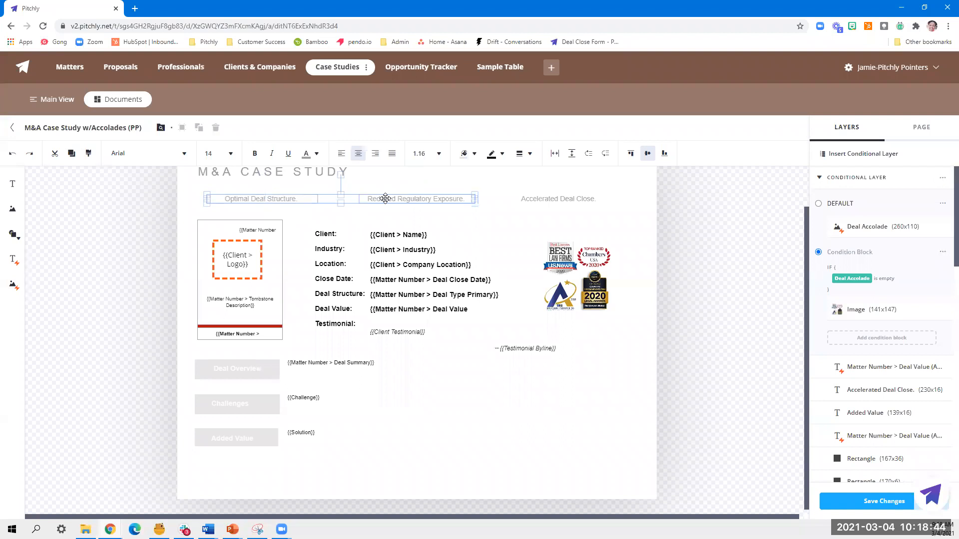
{"action": "left_click", "coordinate": [569, 198], "text": "shift"}
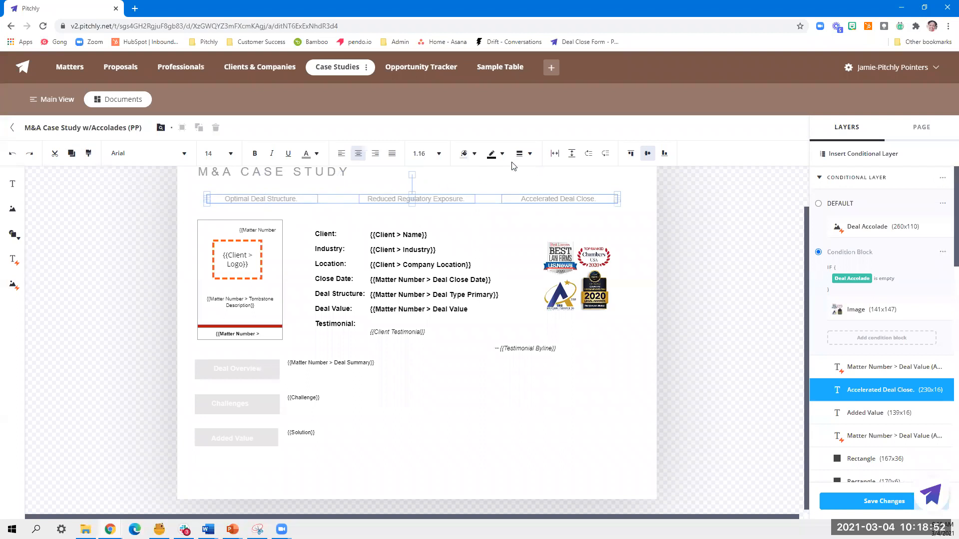
{"action": "left_click", "coordinate": [553, 155]}
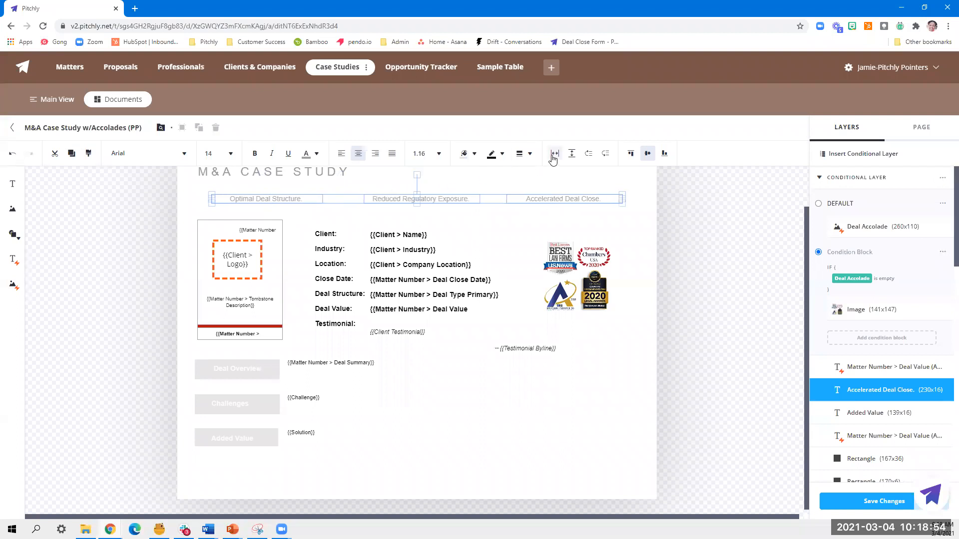
{"action": "left_click", "coordinate": [693, 212]}
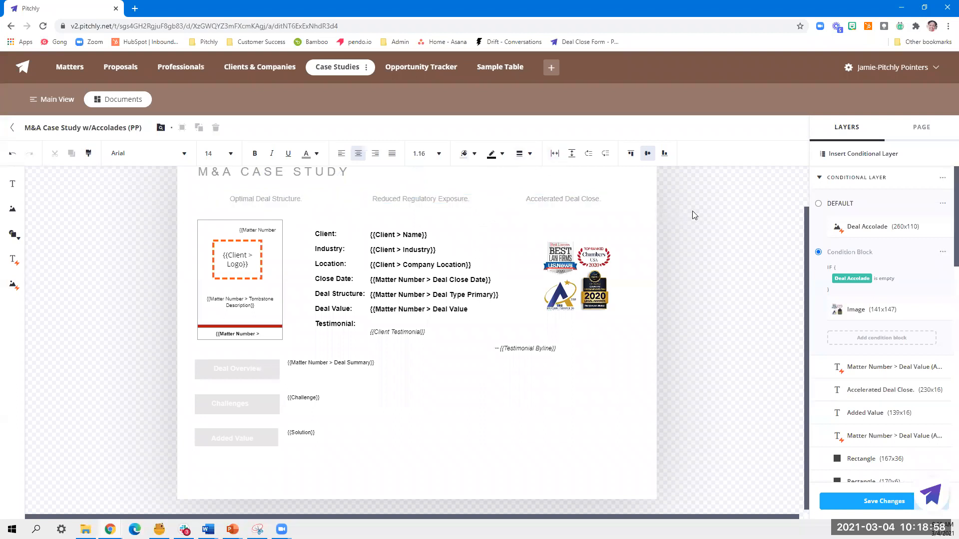
Step: Insert a new text box at the top of the page and delete it
{"action": "left_click", "coordinate": [342, 442]}
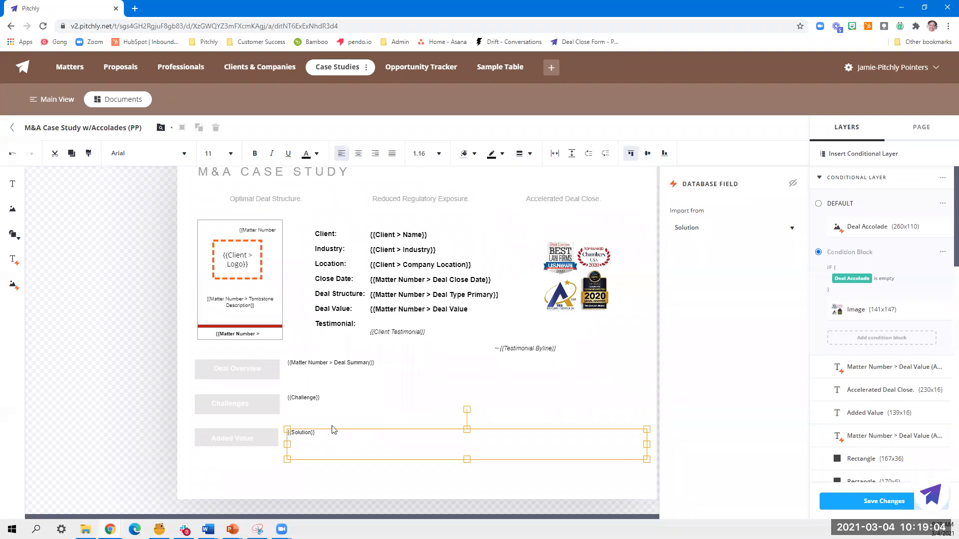
{"action": "left_click", "coordinate": [10, 182]}
{"action": "scroll", "coordinate": [454, 353], "scroll_direction": "up", "scroll_amount": 1}
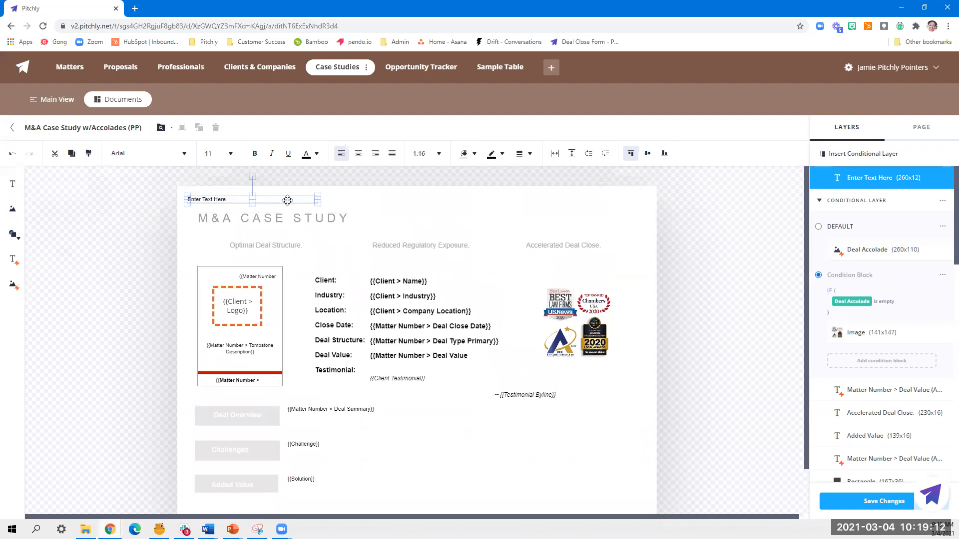
{"action": "key", "text": "Delete"}
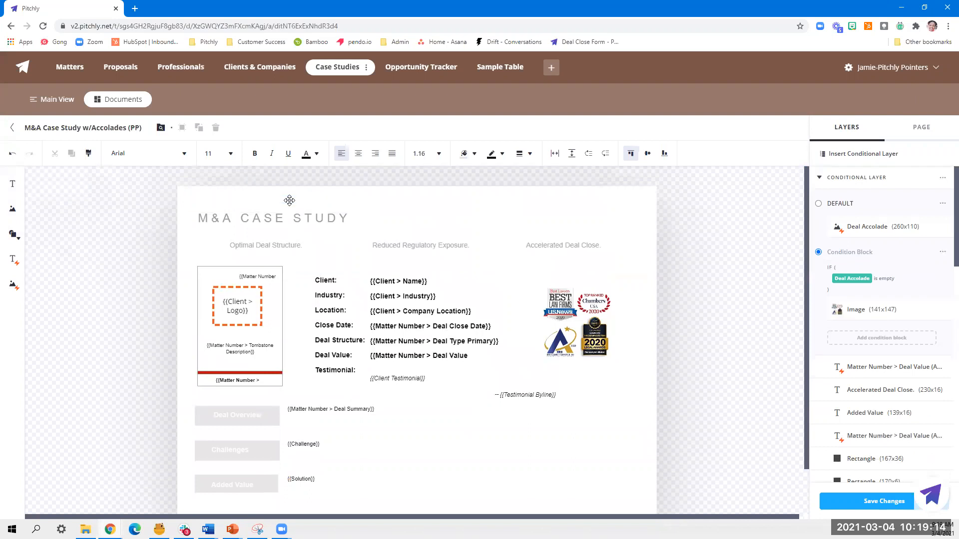
Step: Examine the preset page dimensions available for the template, including the landscape and portrait sizes
{"action": "scroll", "coordinate": [283, 285], "scroll_direction": "down", "scroll_amount": 1}
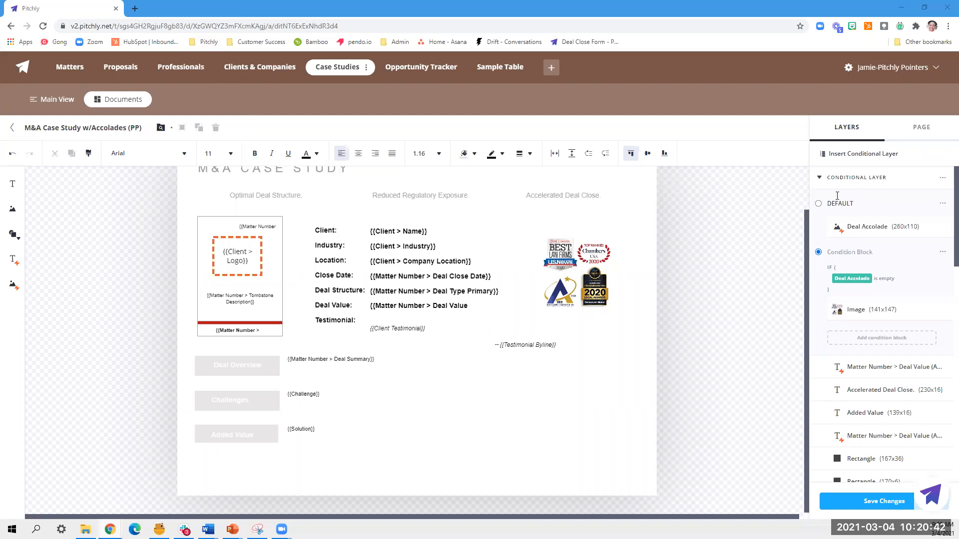
{"action": "left_click", "coordinate": [924, 129]}
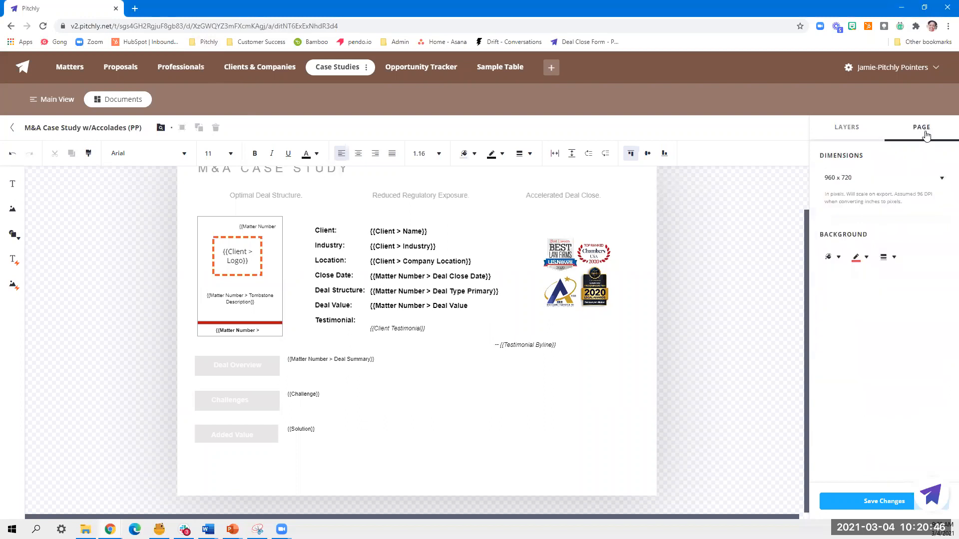
{"action": "left_click", "coordinate": [922, 183]}
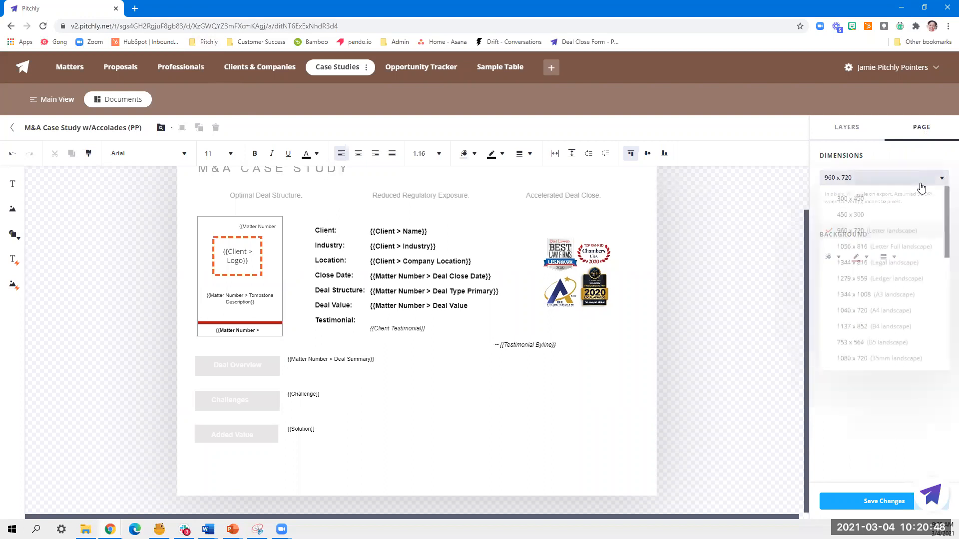
{"action": "scroll", "coordinate": [914, 344], "scroll_direction": "down", "scroll_amount": 3}
{"action": "scroll", "coordinate": [914, 344], "scroll_direction": "down", "scroll_amount": 2}
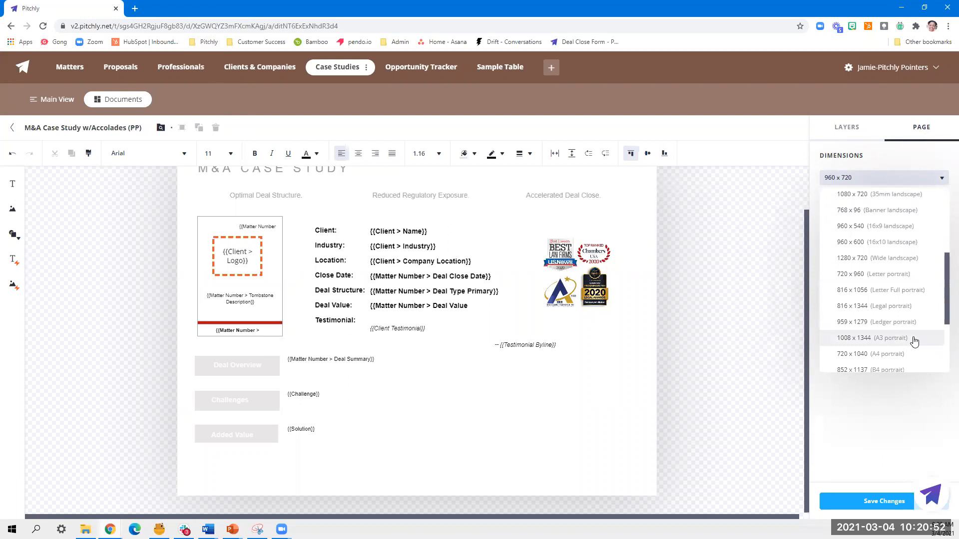
Step: Leave the M&A Case Study w/Accolades (PP) template and save its changes
{"action": "left_click", "coordinate": [16, 265]}
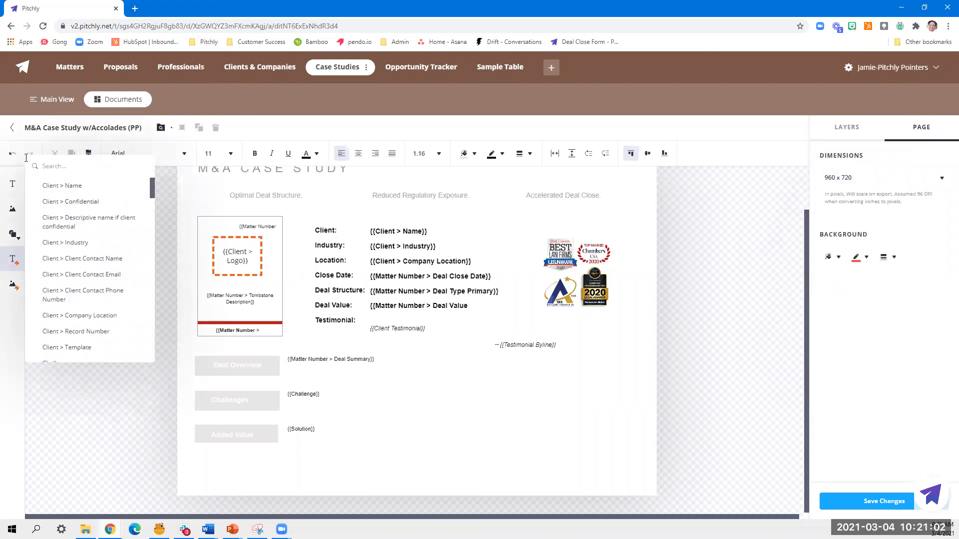
{"action": "left_click", "coordinate": [12, 130]}
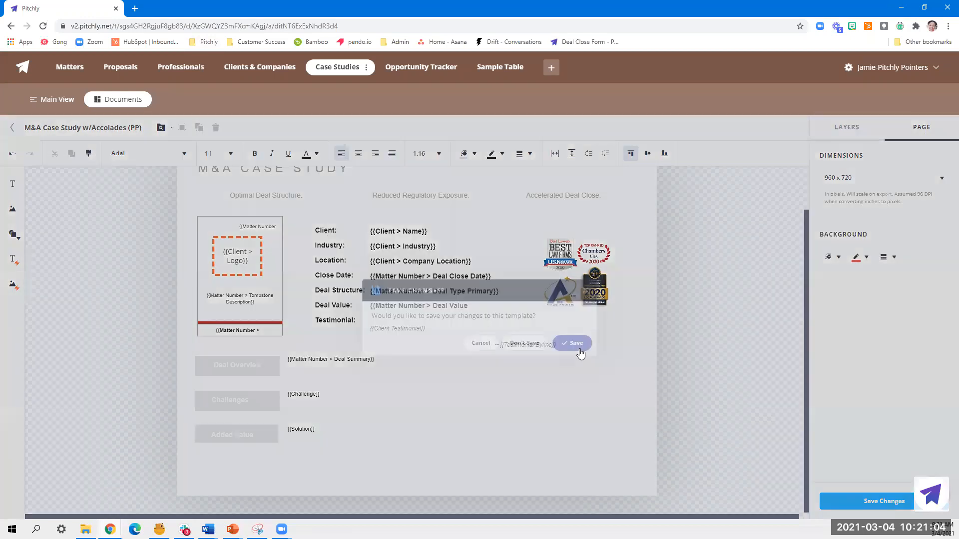
{"action": "left_click", "coordinate": [581, 345]}
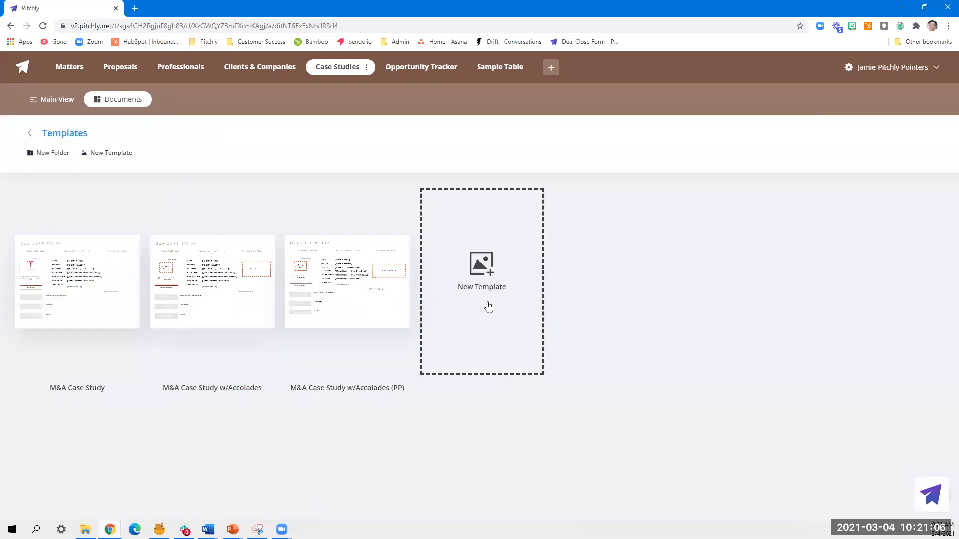
Step: Start a new blank template and give its page custom dimensions of 200 x 200 pixels
{"action": "left_click", "coordinate": [921, 127]}
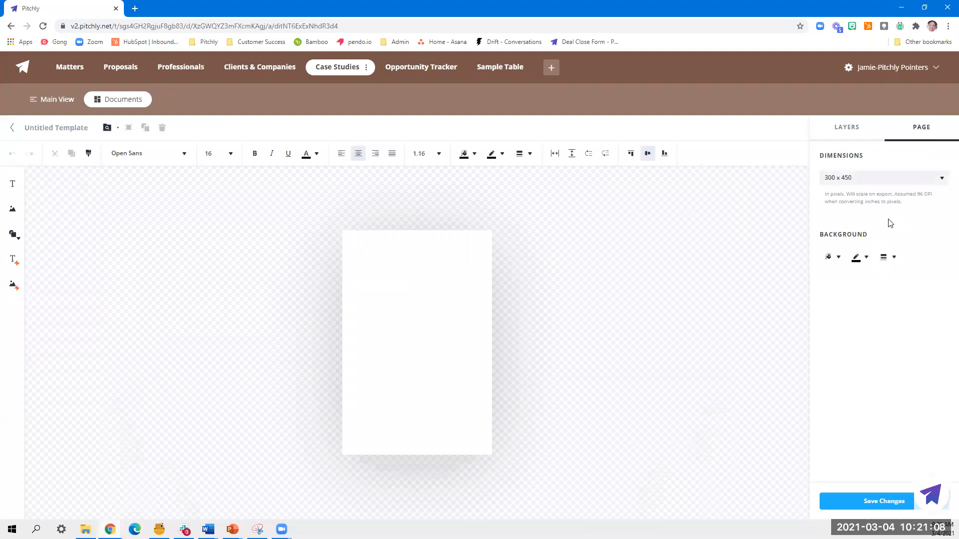
{"action": "left_click", "coordinate": [896, 178]}
{"action": "scroll", "coordinate": [919, 310], "scroll_direction": "down", "scroll_amount": 4}
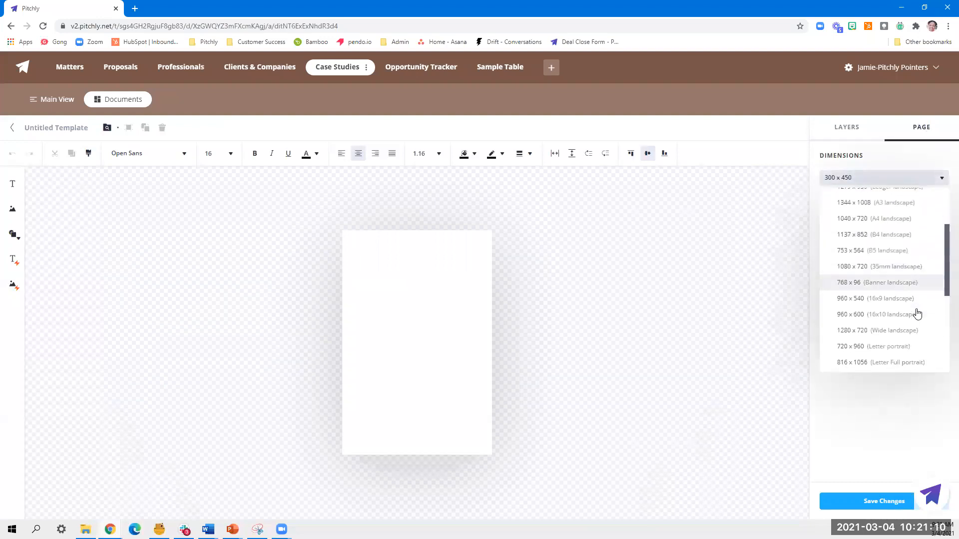
{"action": "scroll", "coordinate": [887, 370], "scroll_direction": "down", "scroll_amount": 1}
{"action": "left_click", "coordinate": [850, 359]}
{"action": "type", "text": "200"}
{"action": "key", "text": "Tab"}
{"action": "type", "text": "200"}
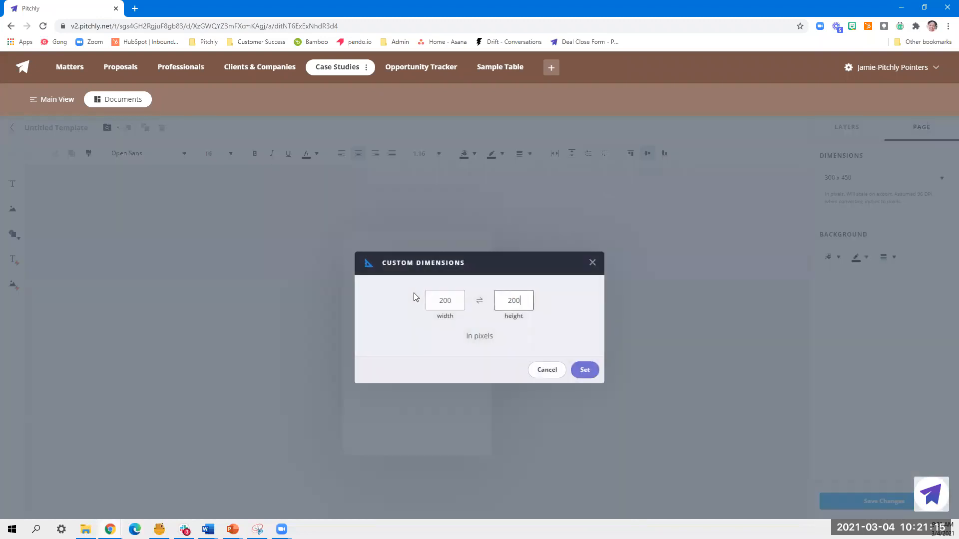
{"action": "left_click", "coordinate": [578, 374]}
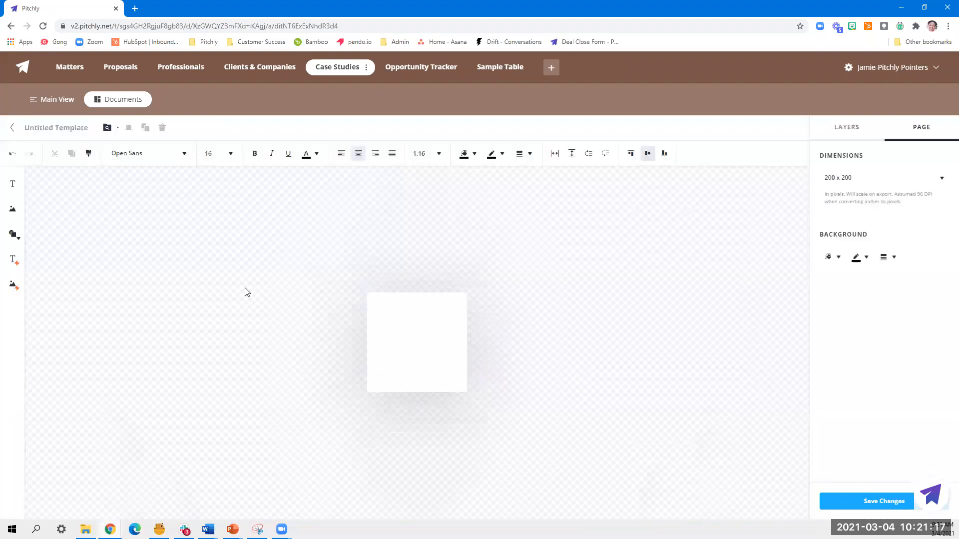
Step: Add the Client > Logo image database field and position and resize it to fill the square page
{"action": "left_click", "coordinate": [11, 285]}
{"action": "left_click", "coordinate": [80, 212]}
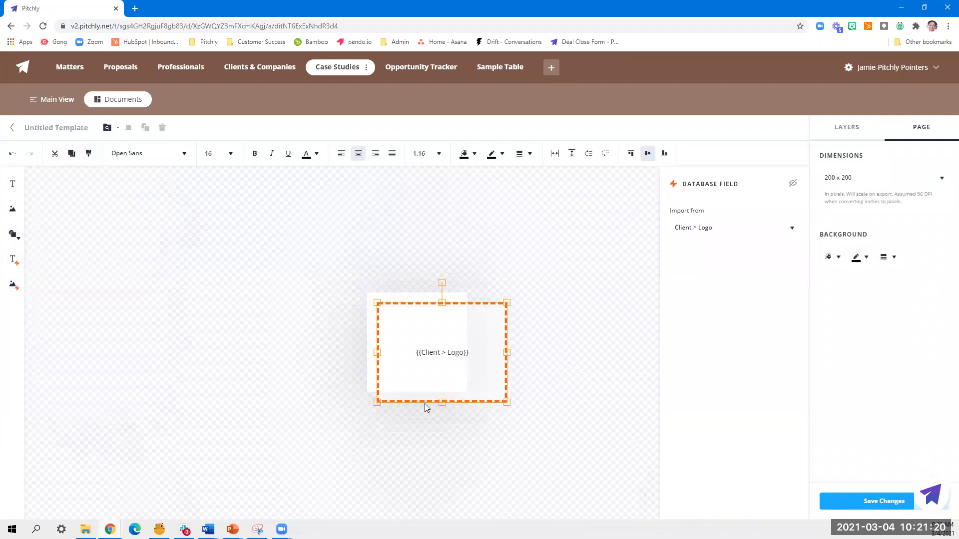
{"action": "left_click_drag", "start_coordinate": [419, 377], "coordinate": [415, 375]}
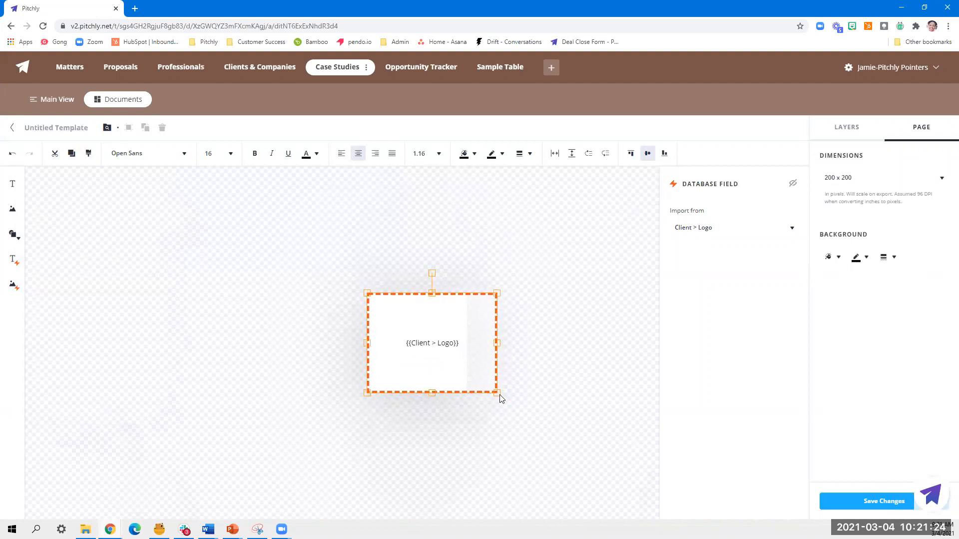
{"action": "left_click_drag", "start_coordinate": [497, 391], "coordinate": [415, 392]}
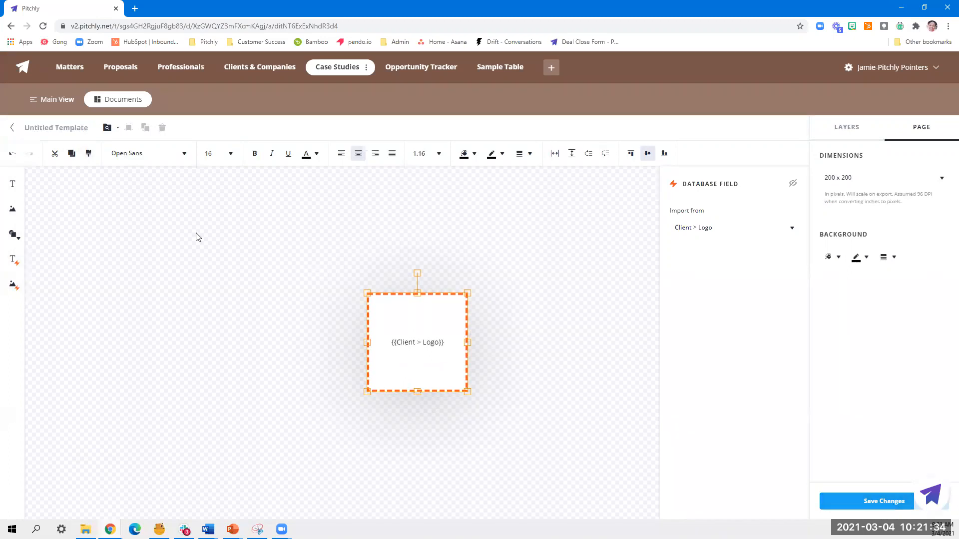
Step: Name the new template Test and save it
{"action": "left_click", "coordinate": [56, 128]}
{"action": "type", "text": "TEst"}
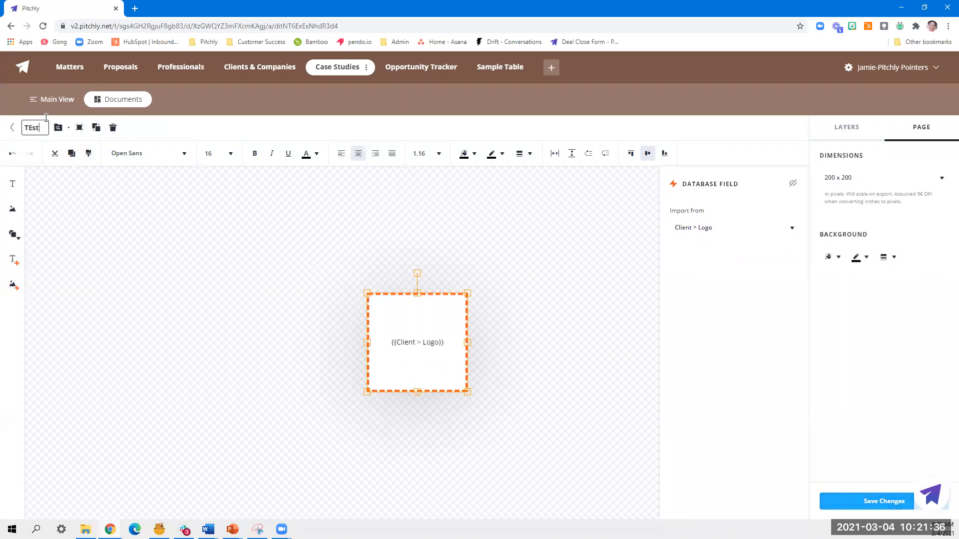
{"action": "key", "text": "BackSpace"}
{"action": "key", "text": "BackSpace"}
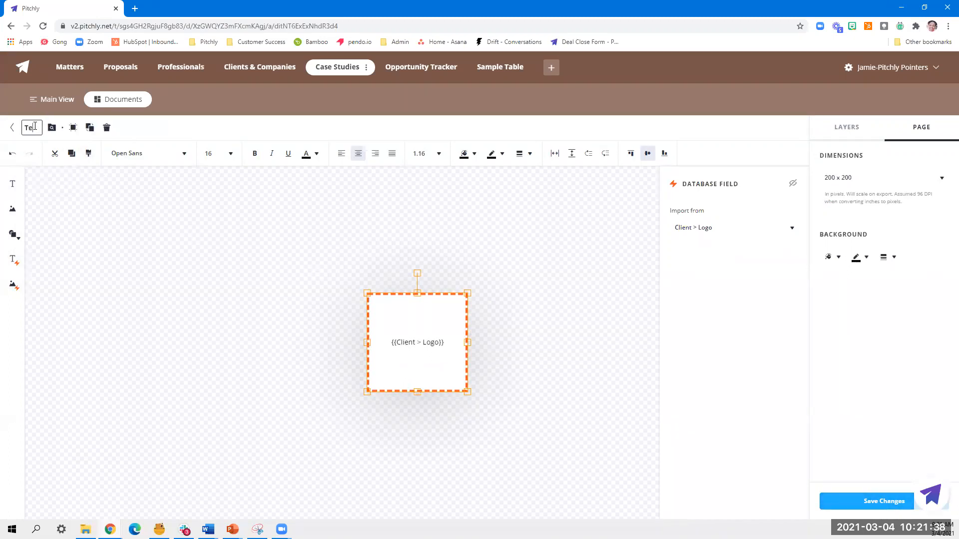
{"action": "type", "text": "st"}
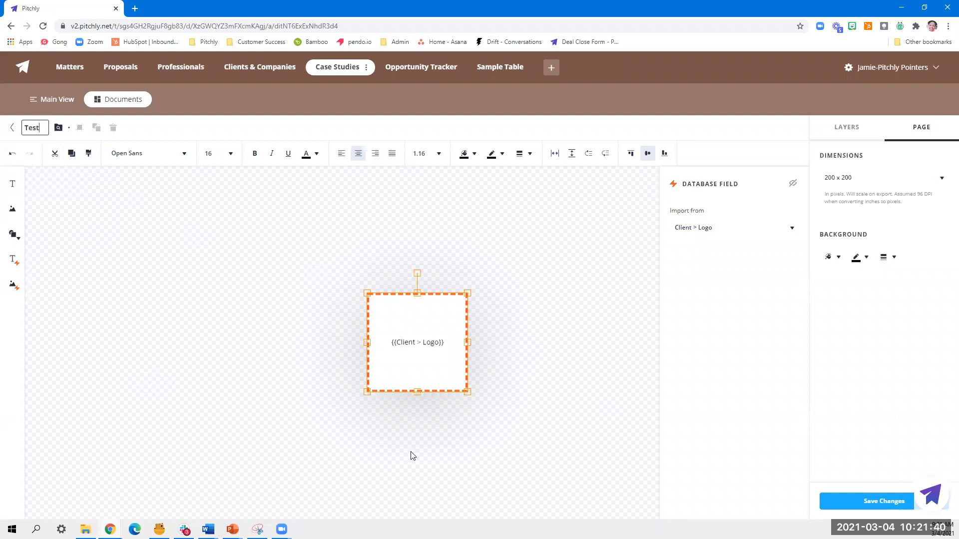
{"action": "left_click", "coordinate": [903, 510]}
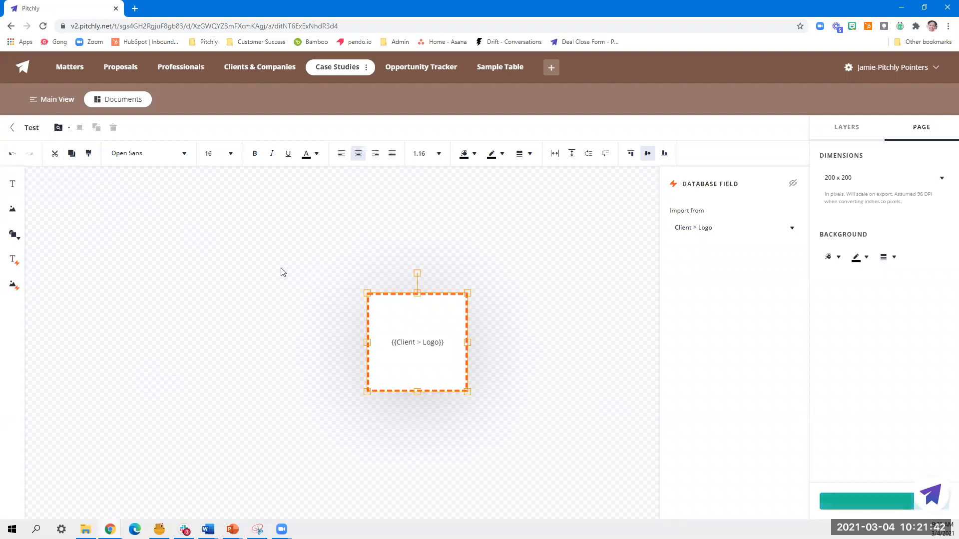
Step: Leave the template editor and return to the main view table of Case Studies
{"action": "left_click", "coordinate": [13, 129]}
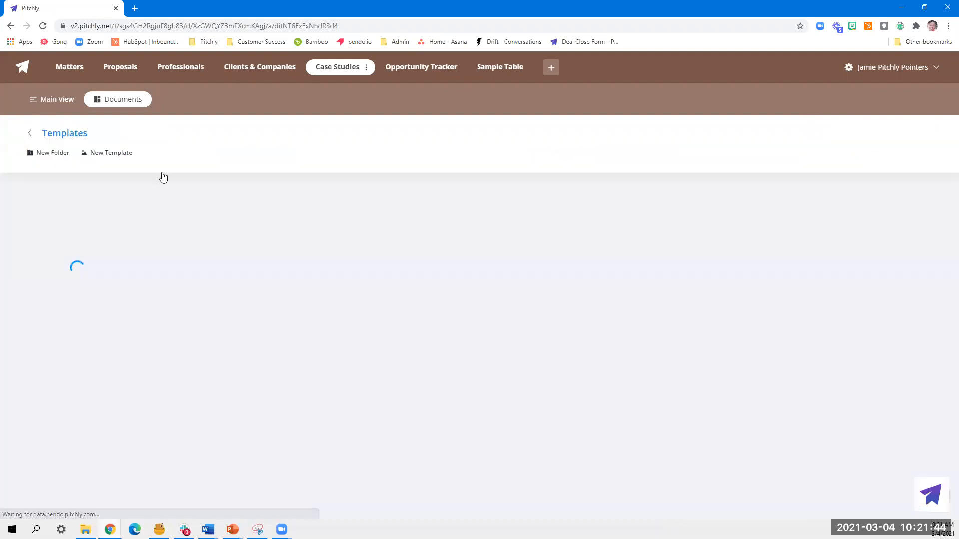
{"action": "left_click", "coordinate": [31, 134]}
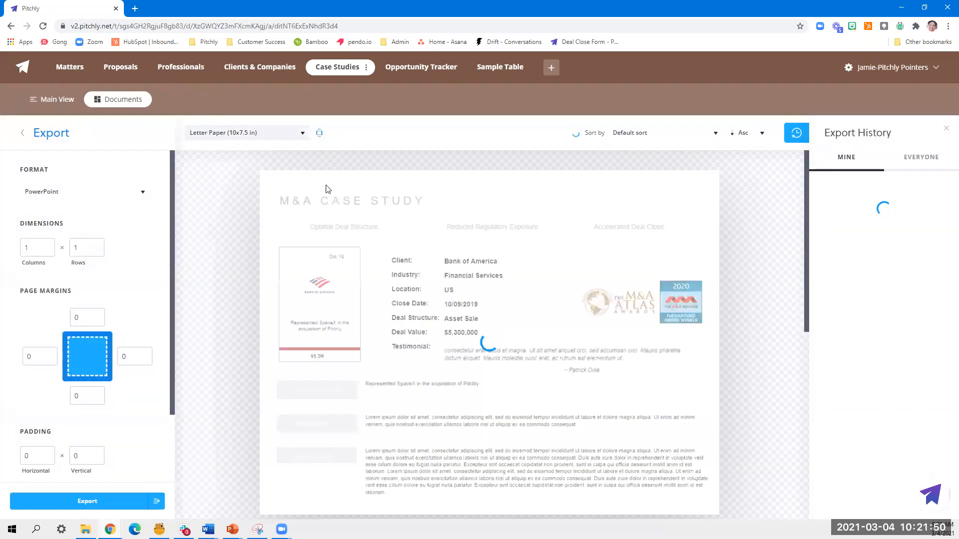
{"action": "left_click", "coordinate": [211, 134]}
{"action": "left_click", "coordinate": [23, 133]}
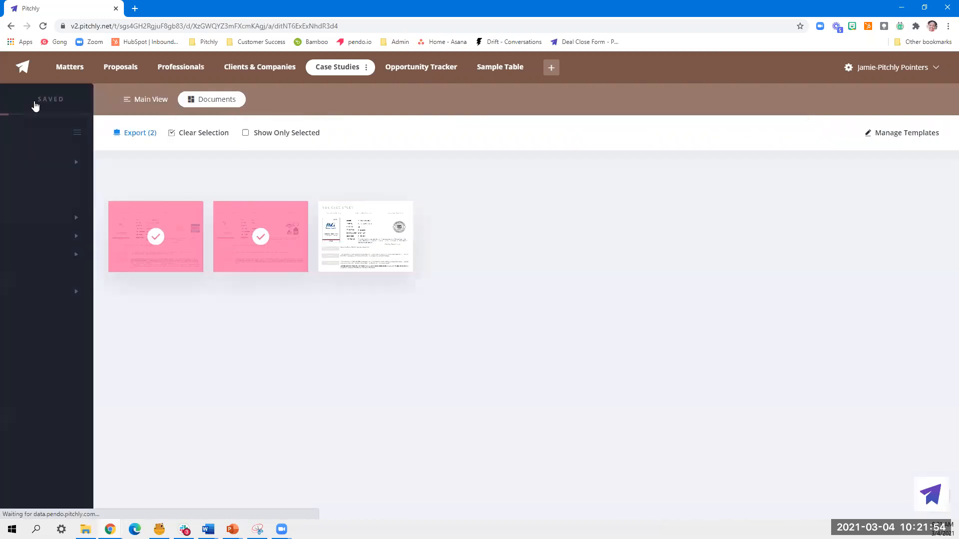
{"action": "left_click", "coordinate": [233, 102]}
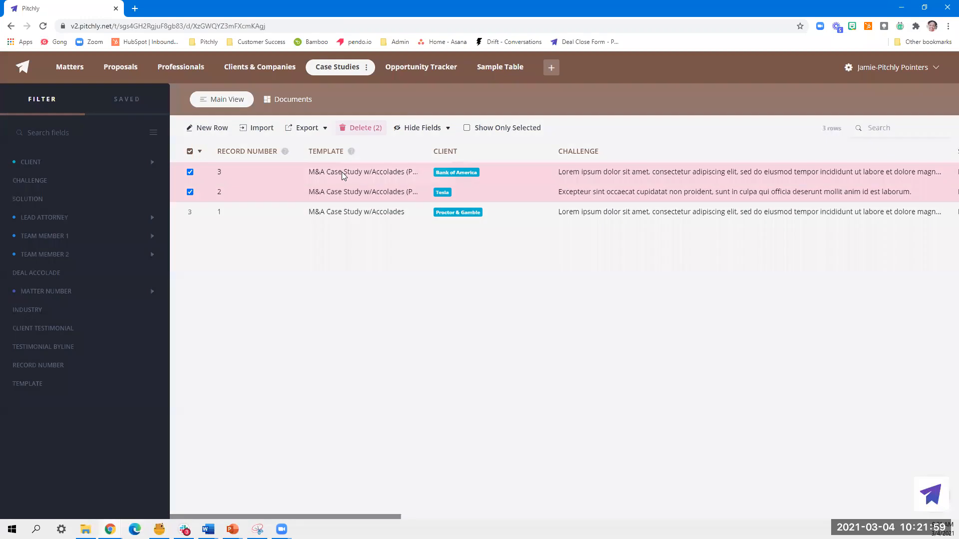
Step: Change the template of the Bank of America case study record to Test
{"action": "left_click", "coordinate": [344, 175]}
{"action": "left_click", "coordinate": [342, 174]}
{"action": "left_click", "coordinate": [335, 256]}
{"action": "left_click", "coordinate": [322, 200]}
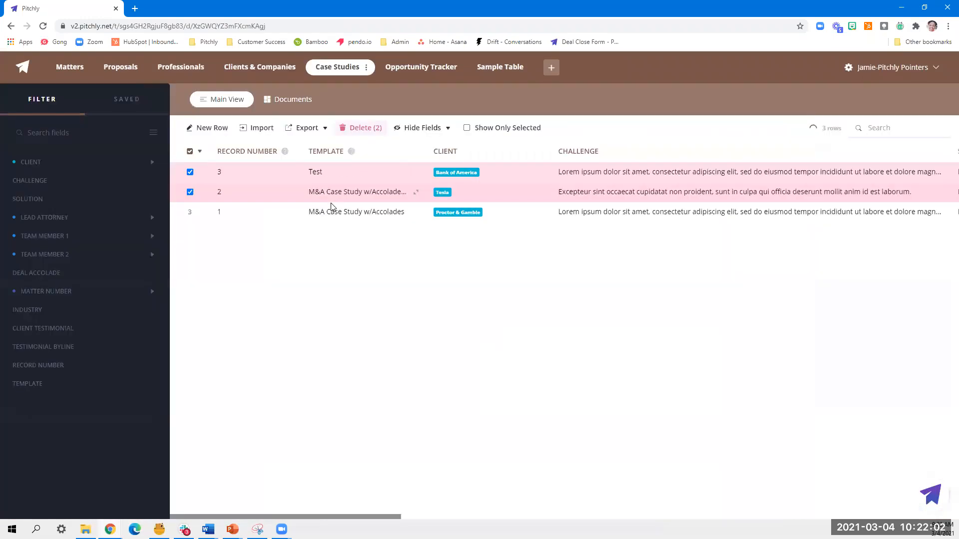
Step: Deselect the Tesla document in the Documents view and open the export settings for the Bank of America document only
{"action": "left_click", "coordinate": [282, 99]}
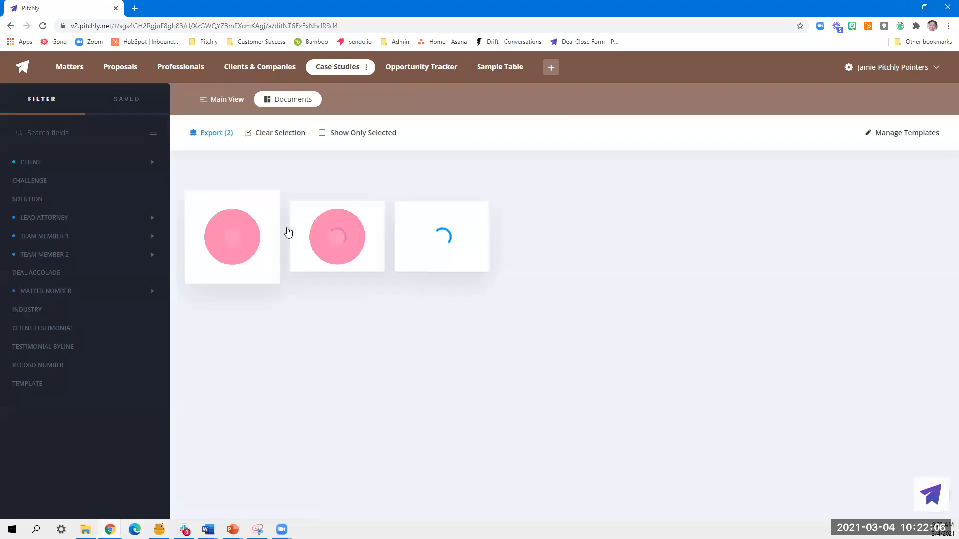
{"action": "left_click", "coordinate": [332, 241]}
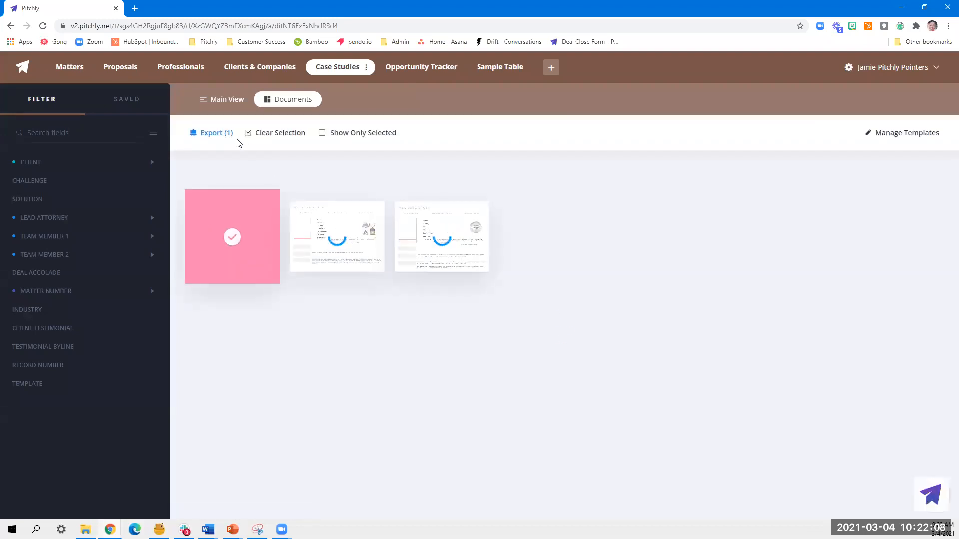
{"action": "left_click", "coordinate": [210, 134]}
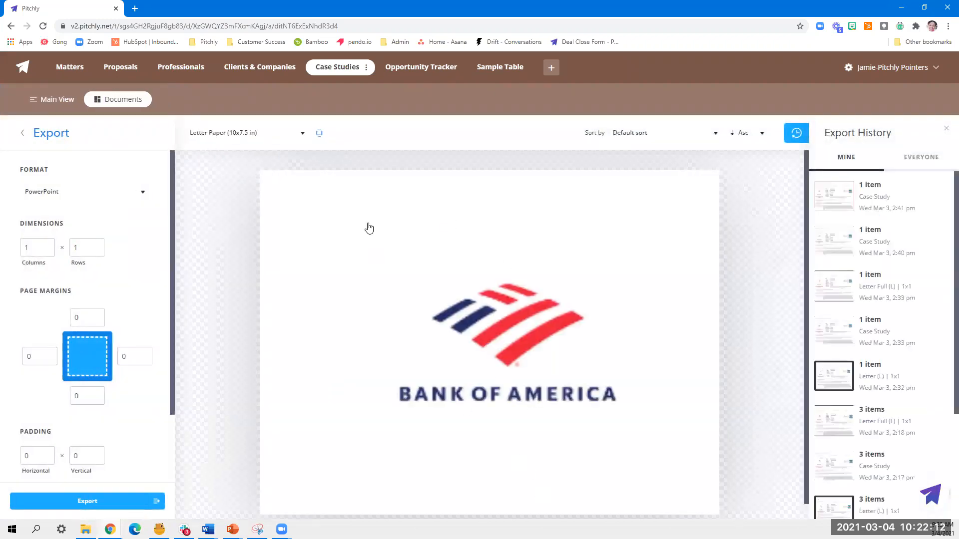
Step: Check the export paper sizes and set the export format to PNG Image
{"action": "left_click", "coordinate": [249, 135]}
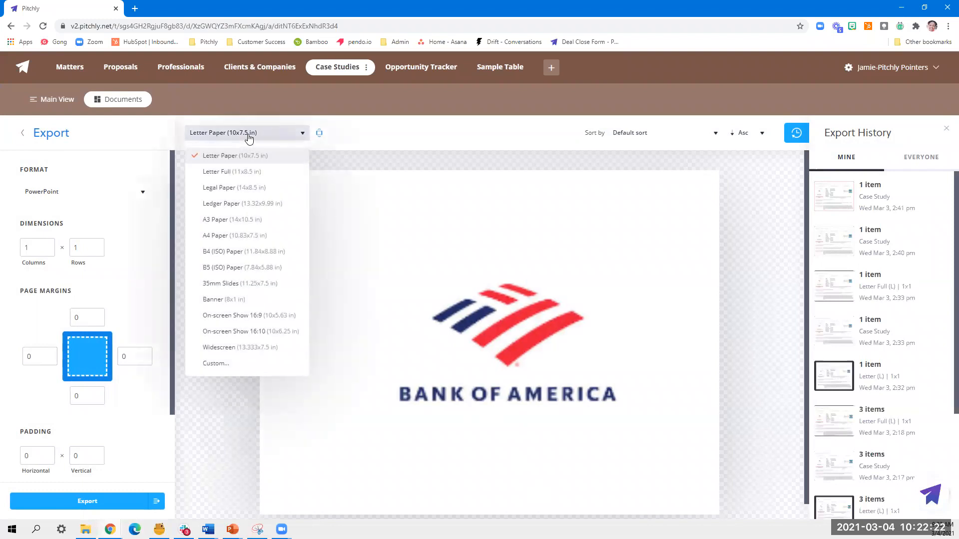
{"action": "left_click", "coordinate": [142, 194]}
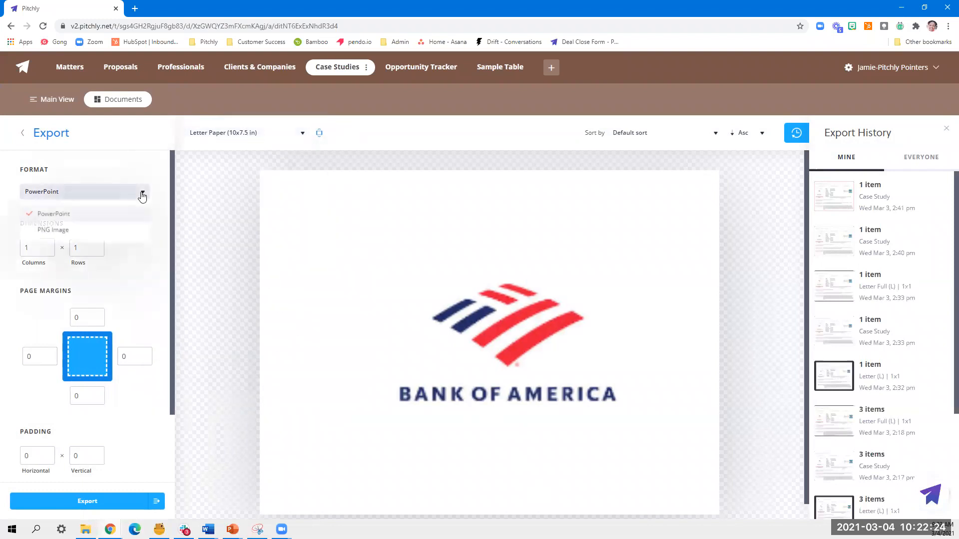
{"action": "left_click", "coordinate": [135, 228]}
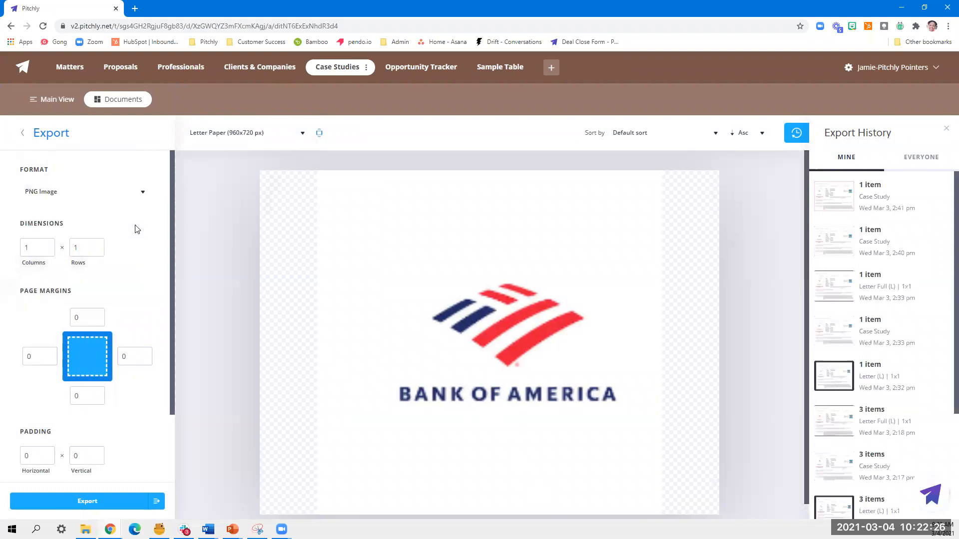
Step: Set the export page to custom dimensions of 200 x 200 pixels
{"action": "left_click", "coordinate": [225, 136]}
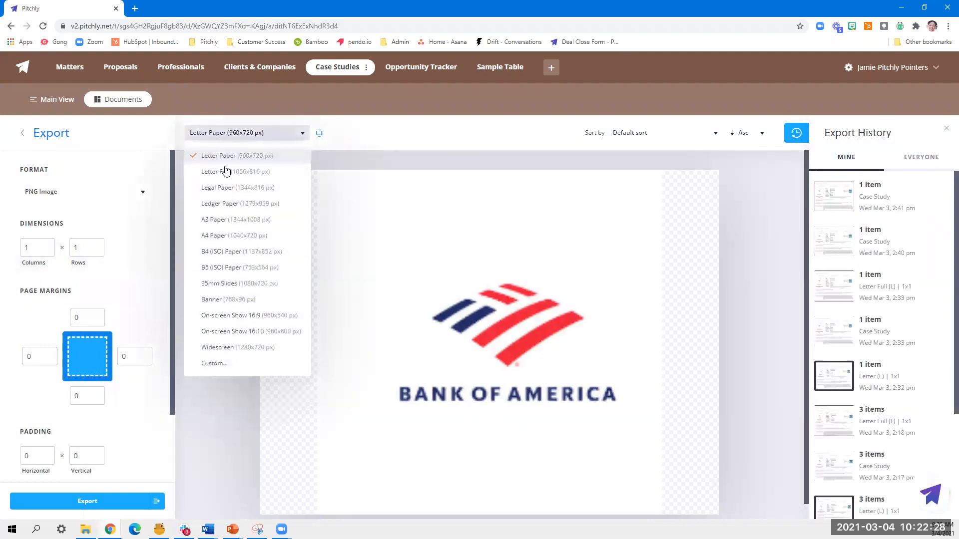
{"action": "left_click", "coordinate": [213, 363]}
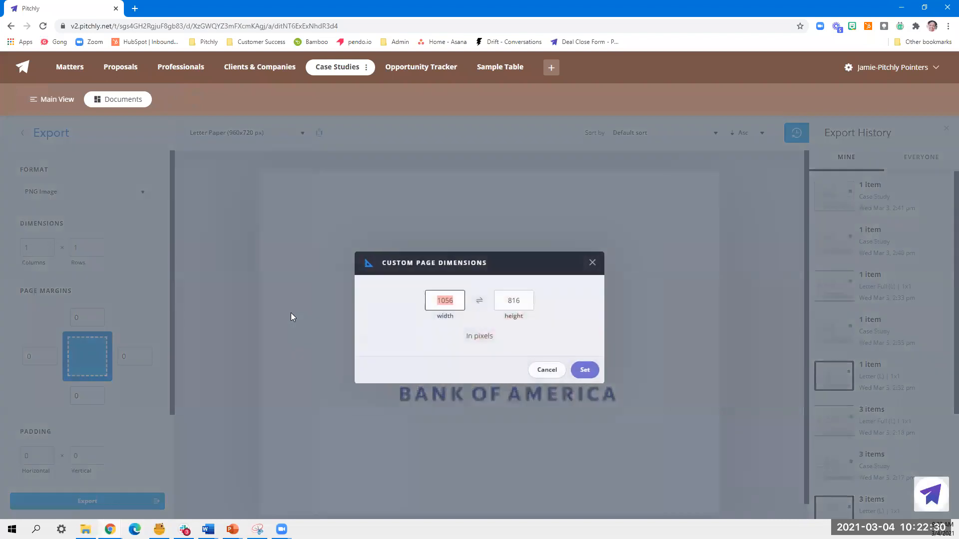
{"action": "type", "text": "200"}
{"action": "key", "text": "Tab"}
{"action": "type", "text": "200"}
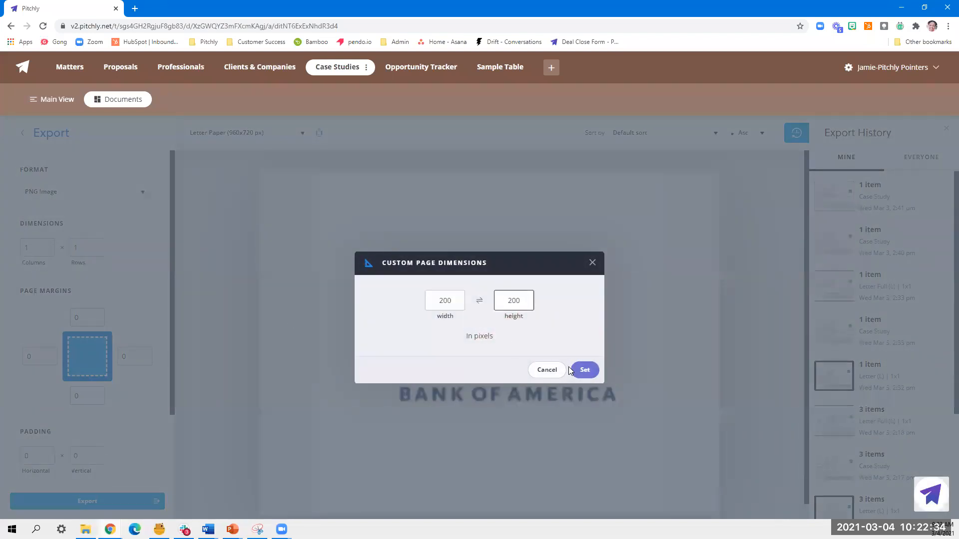
{"action": "left_click", "coordinate": [588, 374]}
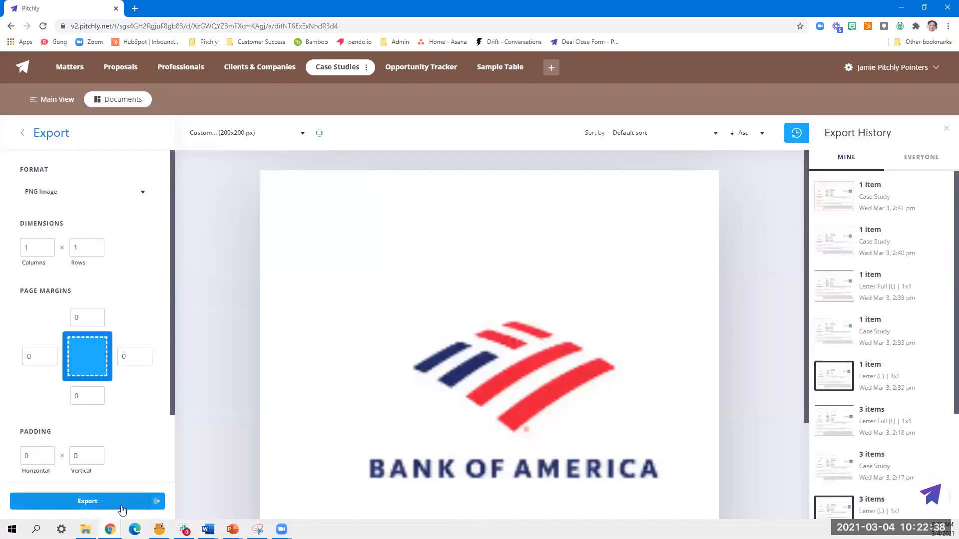
Step: Export the logo document, view the downloaded PNG in Photos, and return to the Case Studies documents
{"action": "left_click", "coordinate": [122, 509]}
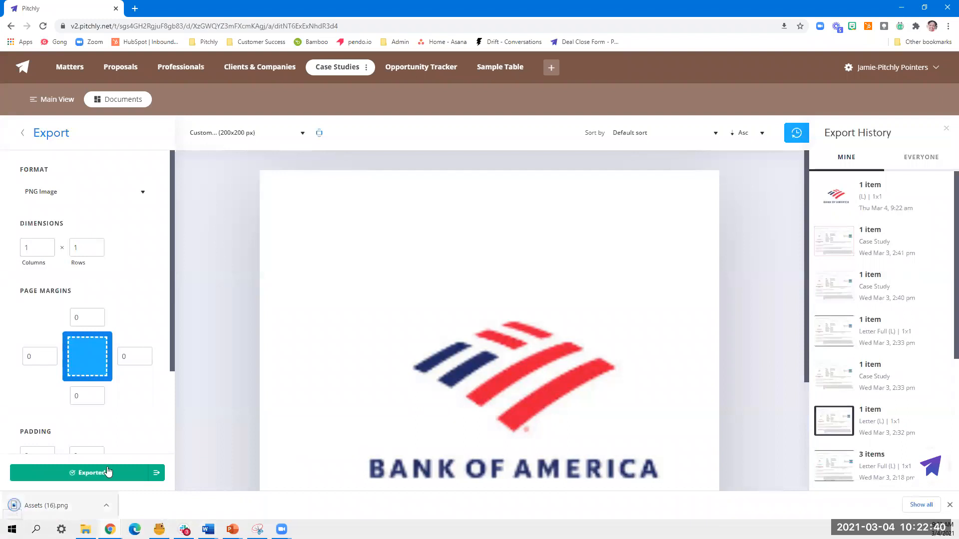
{"action": "left_click", "coordinate": [108, 506]}
{"action": "left_click", "coordinate": [115, 443]}
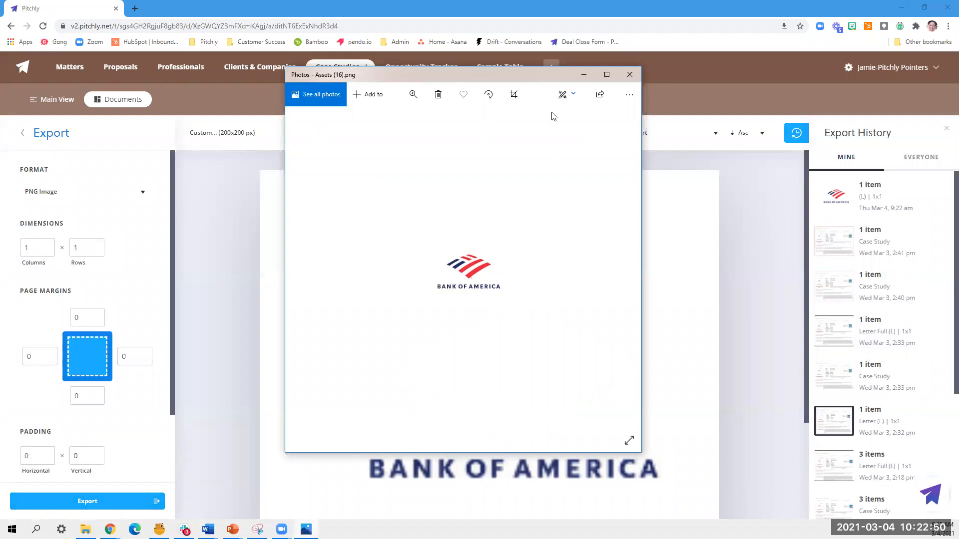
{"action": "left_click", "coordinate": [584, 74]}
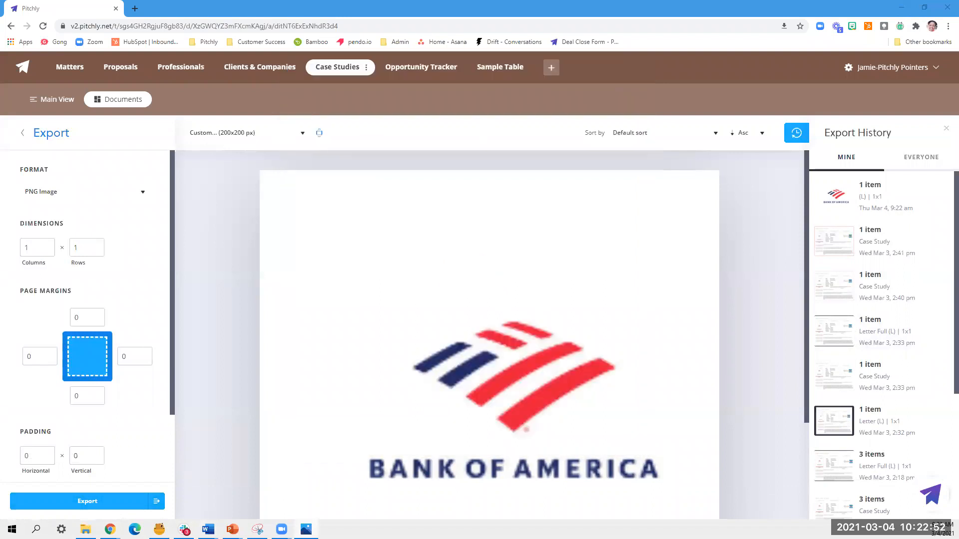
{"action": "left_click", "coordinate": [21, 133]}
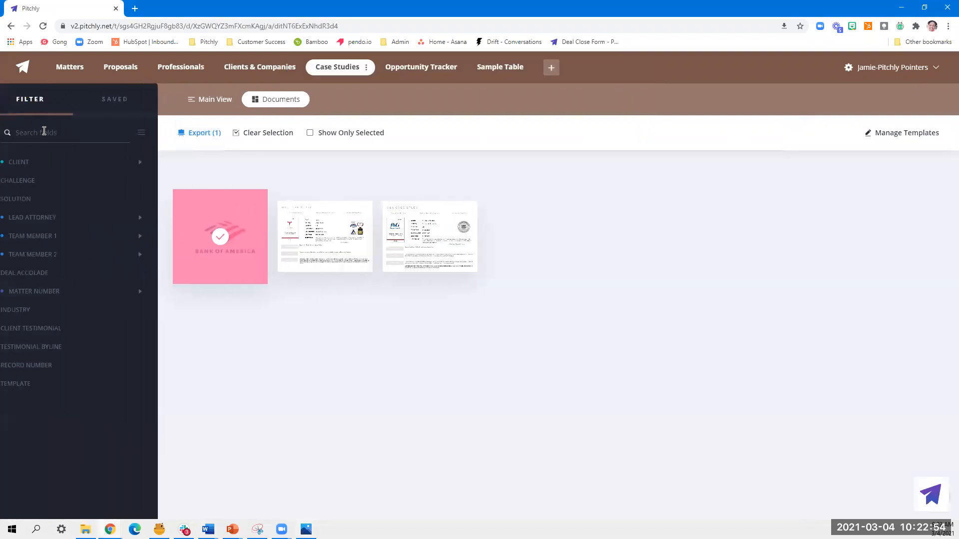